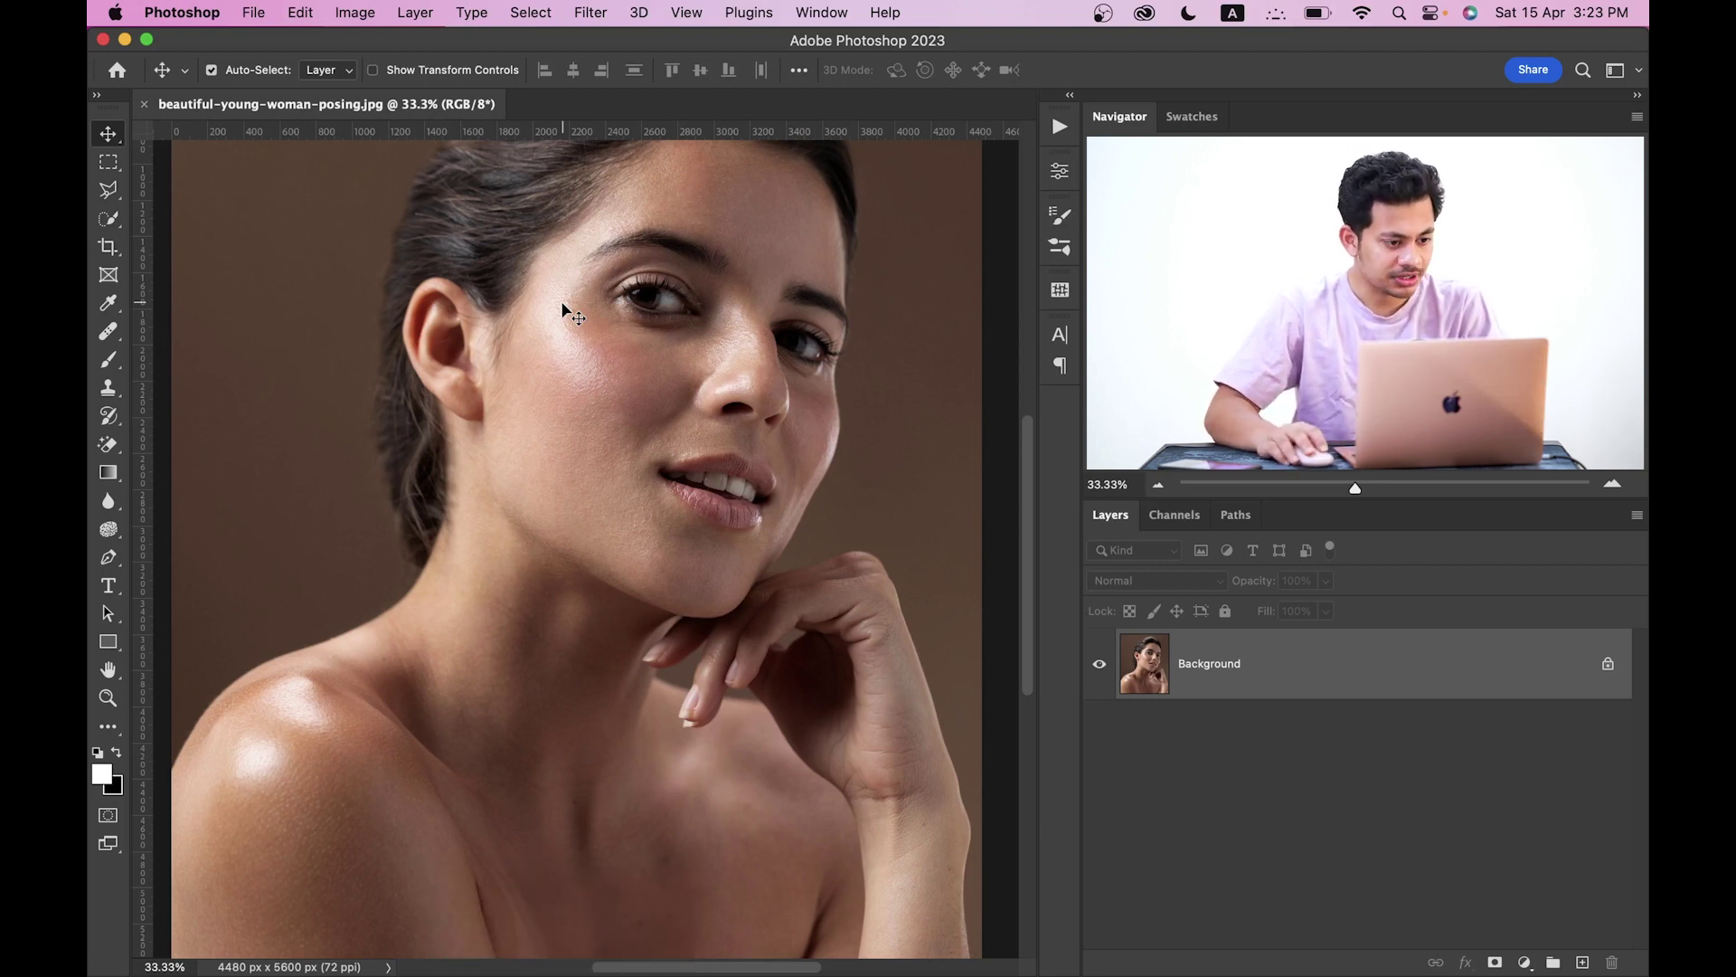
- Open the Shadows/Highlights adjustment for the portrait and set the Shadows amount to 0%
click(352, 14)
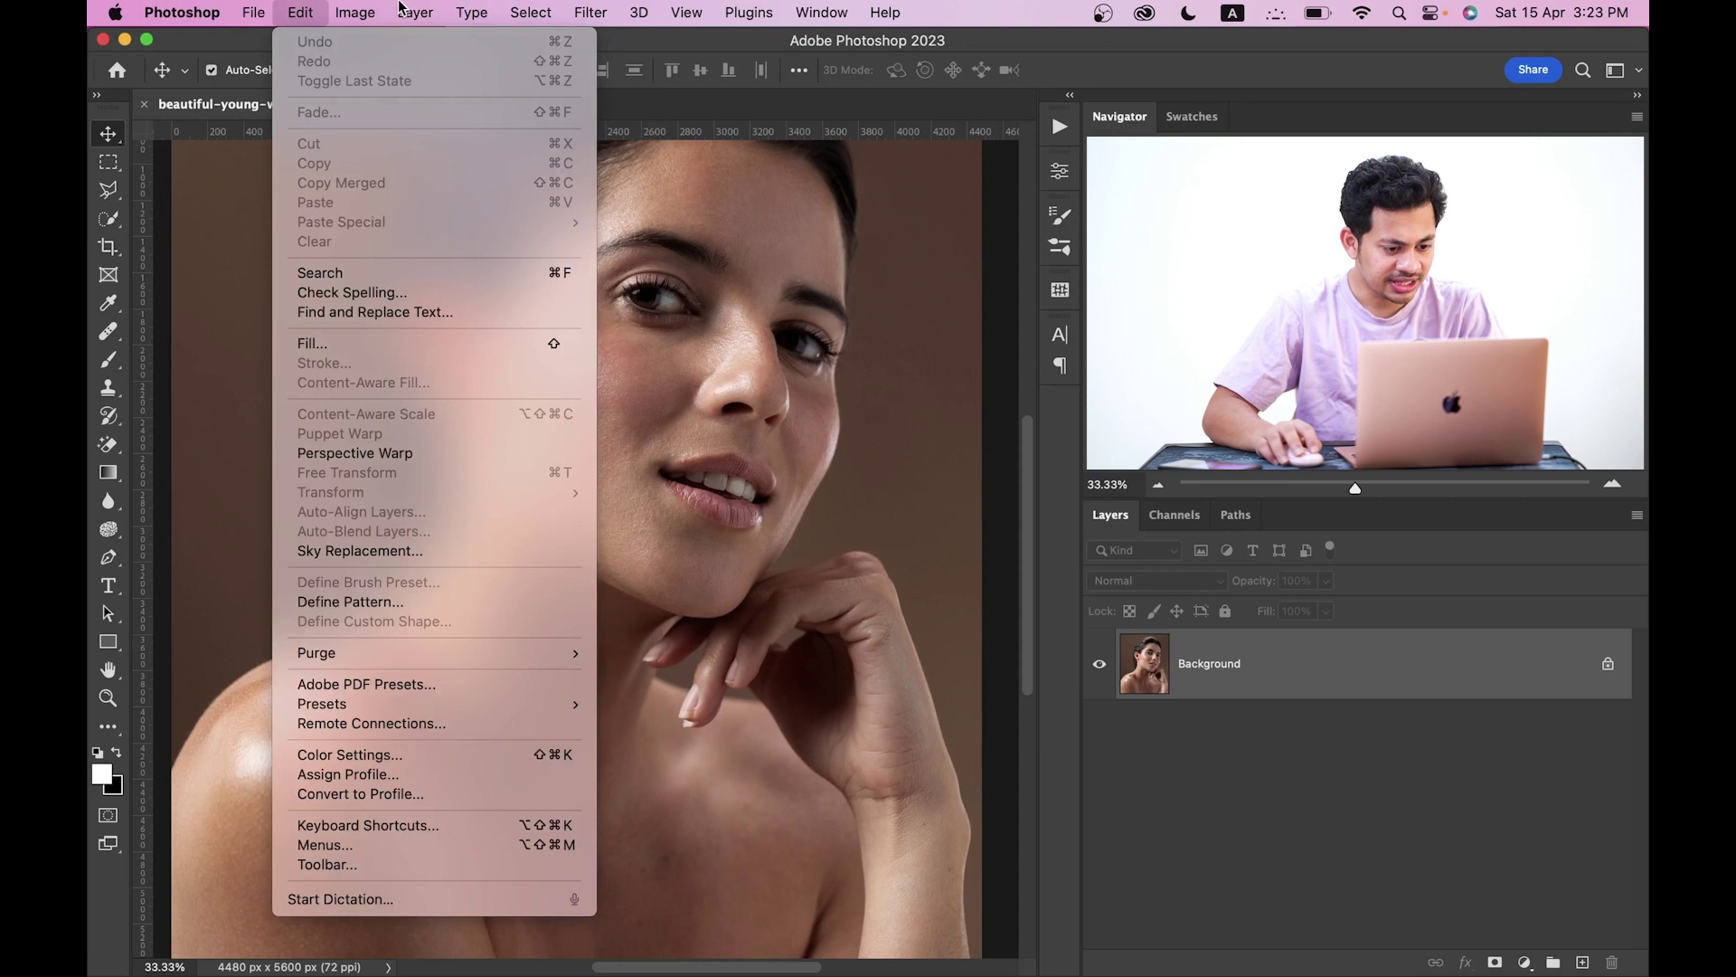
mouse_move(507, 73)
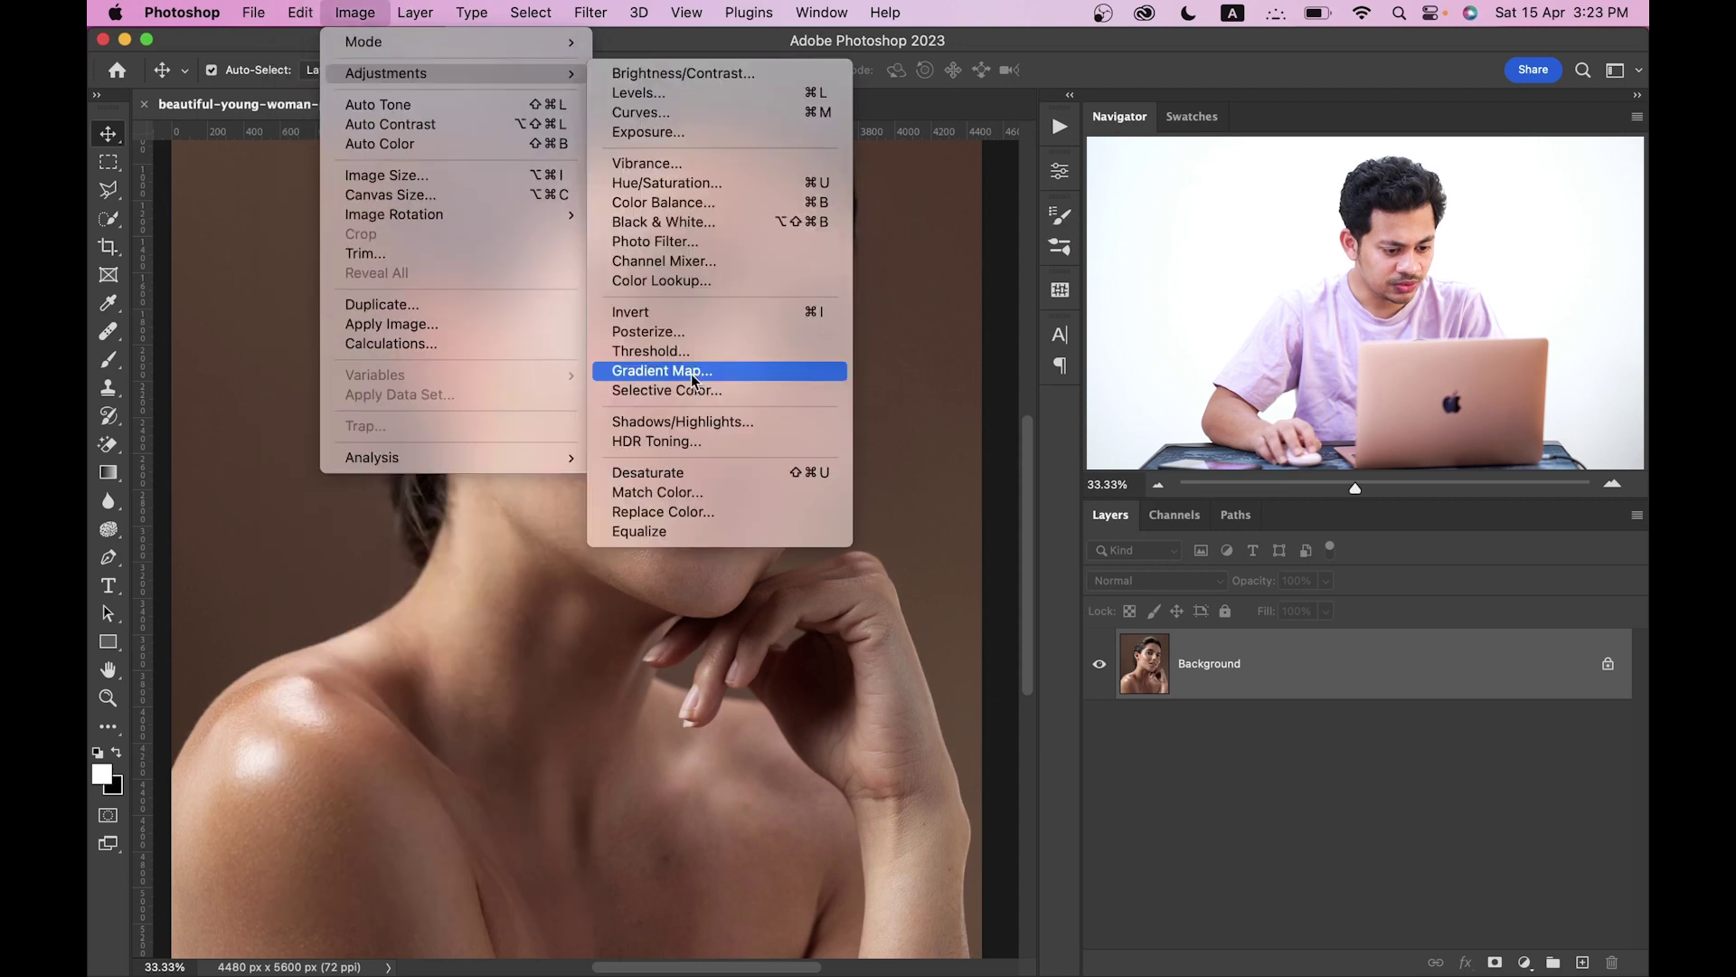
click(692, 429)
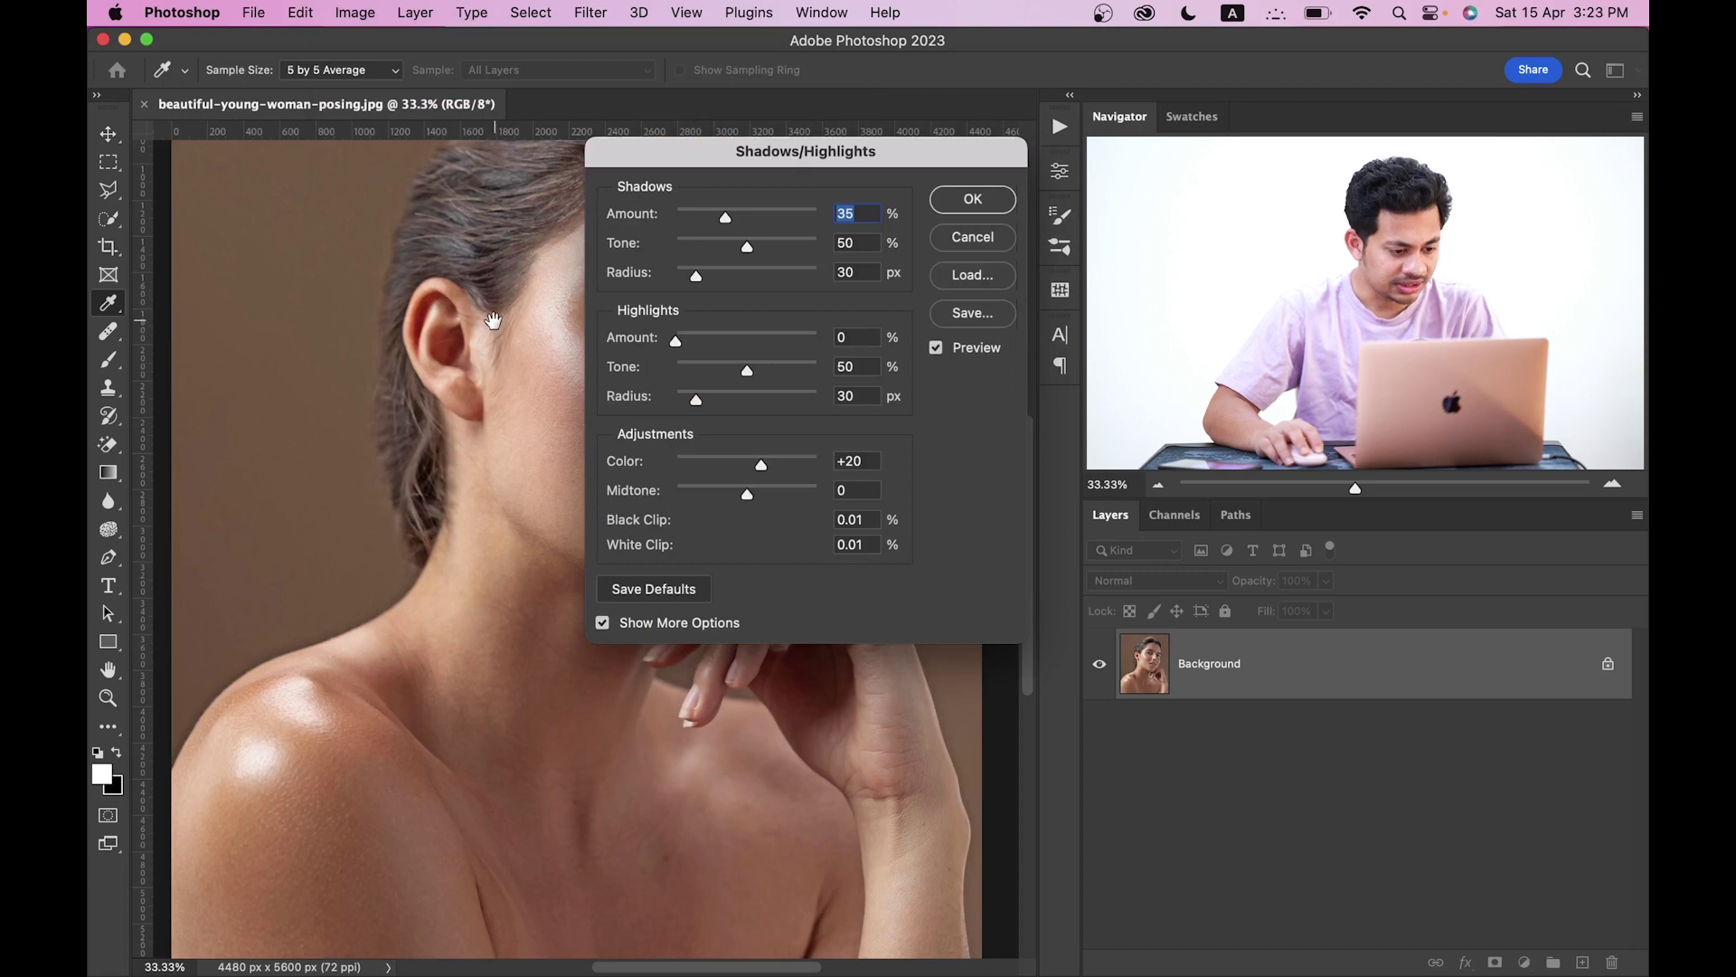
drag(493, 322, 285, 285)
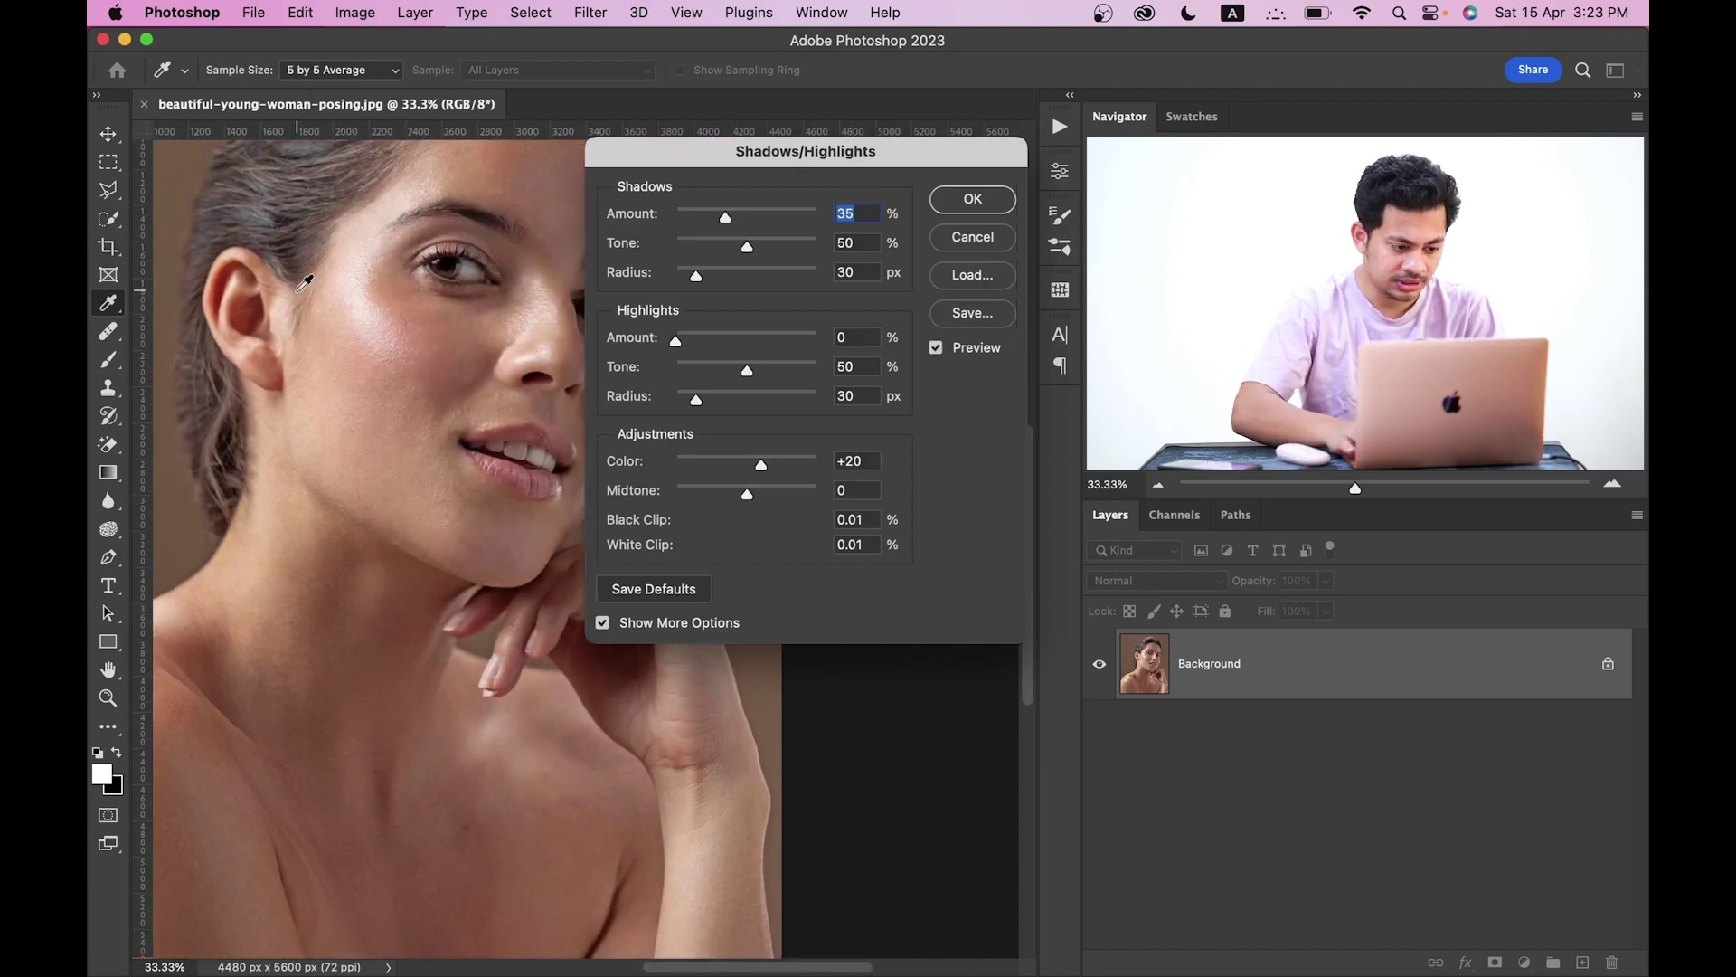
key(super+minus)
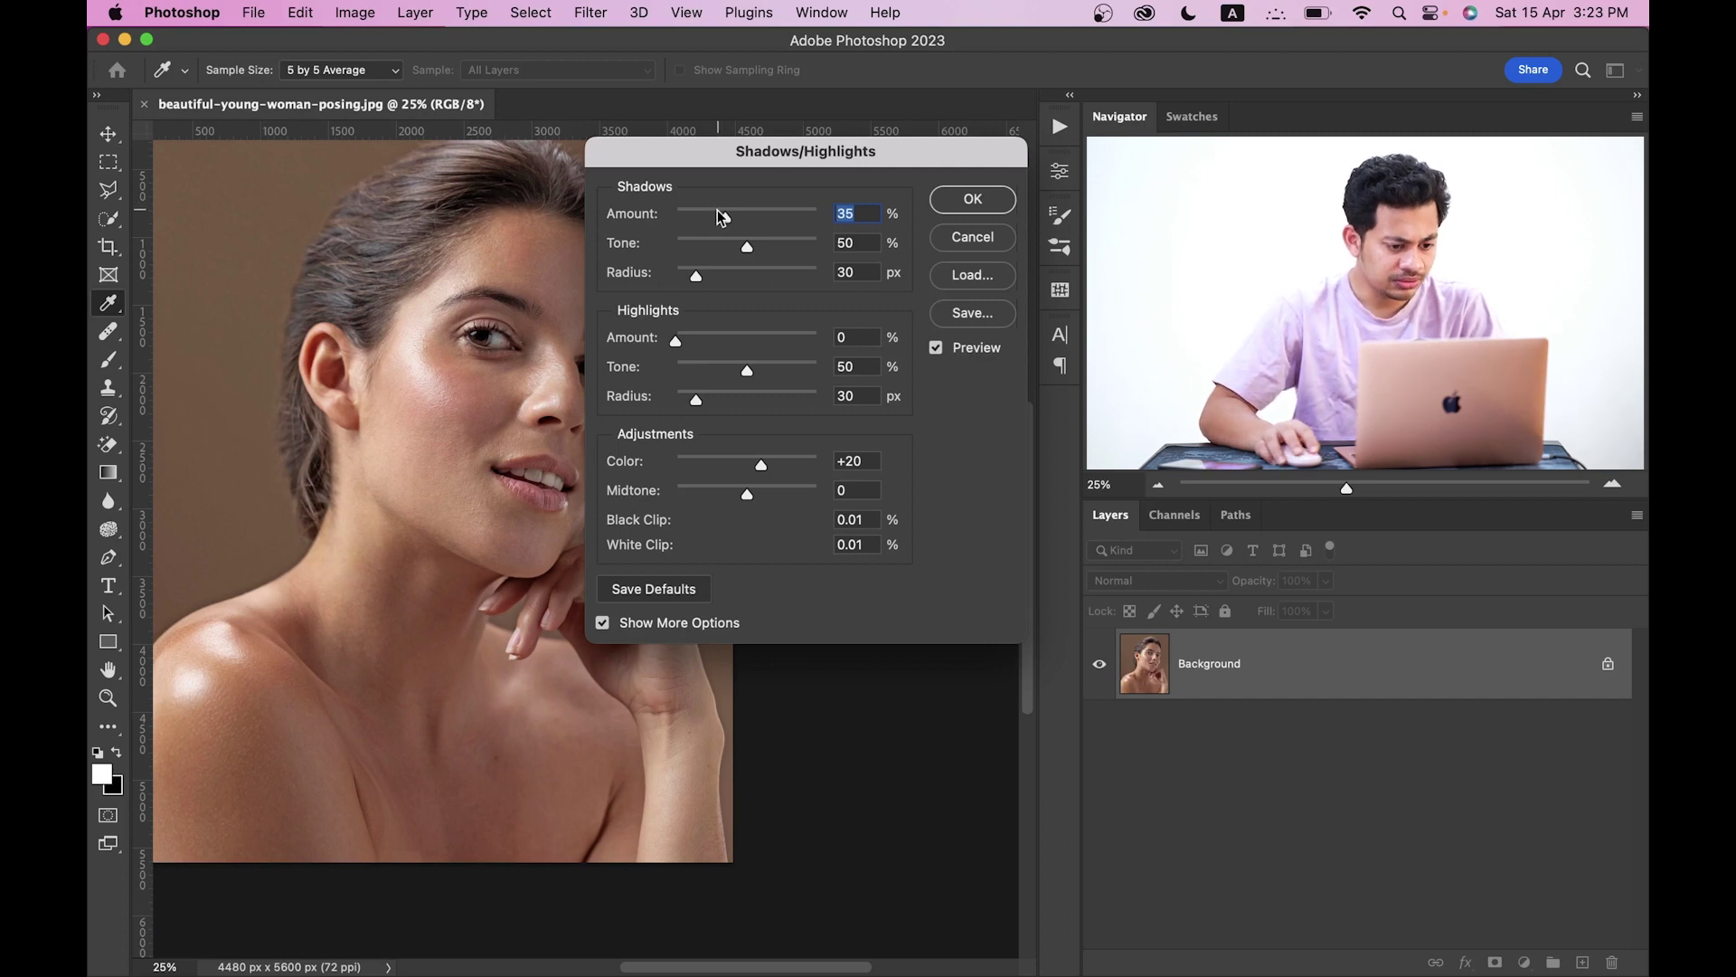
drag(721, 217, 676, 215)
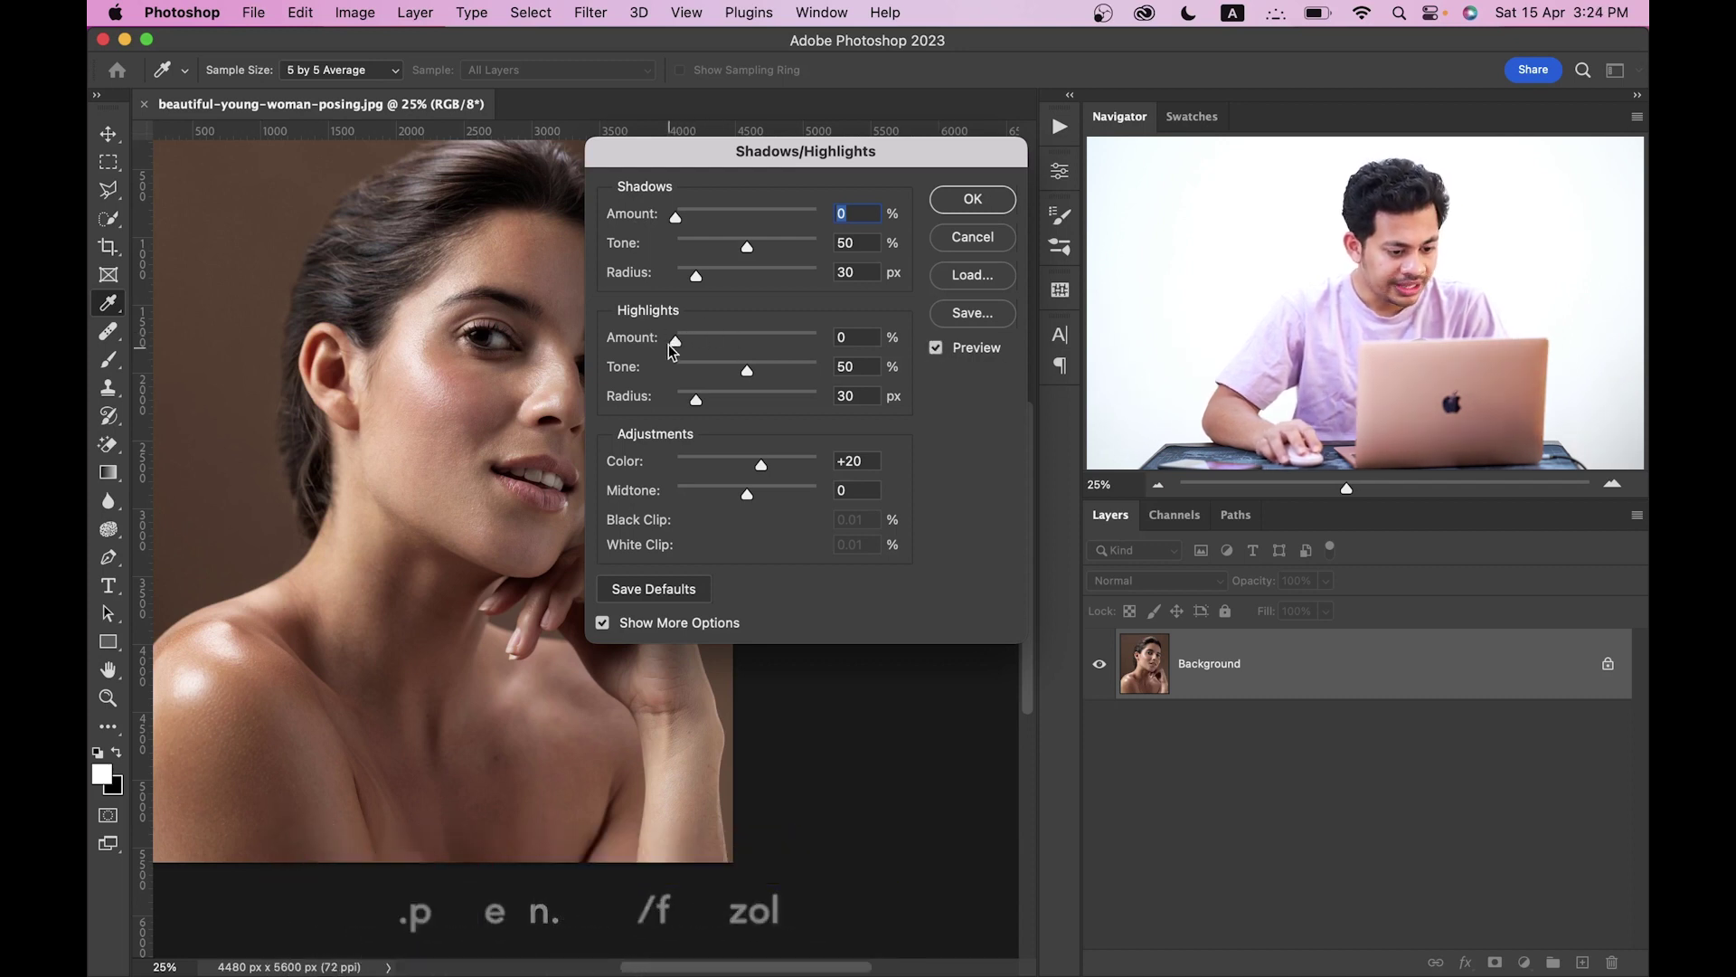
- Try to reduce the skin shine by raising the Highlights amount to about 34%
drag(674, 342, 712, 340)
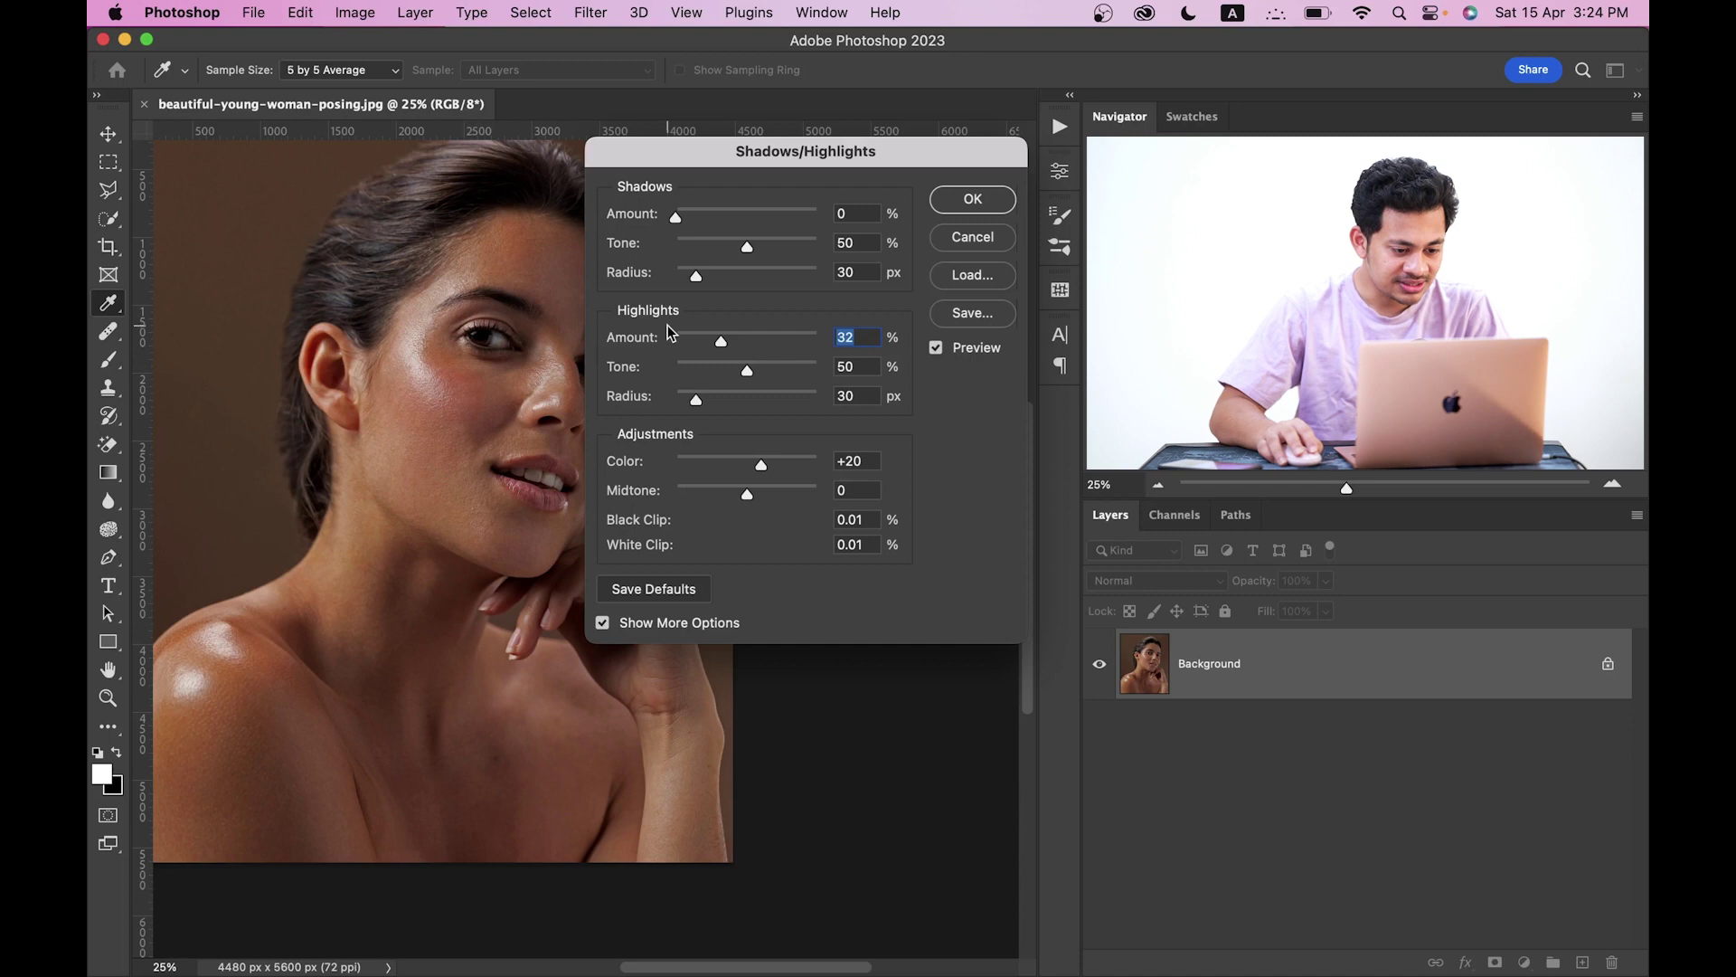
click(706, 341)
mouse_move(709, 344)
mouse_down()
mouse_move(692, 343)
mouse_move(725, 341)
mouse_up()
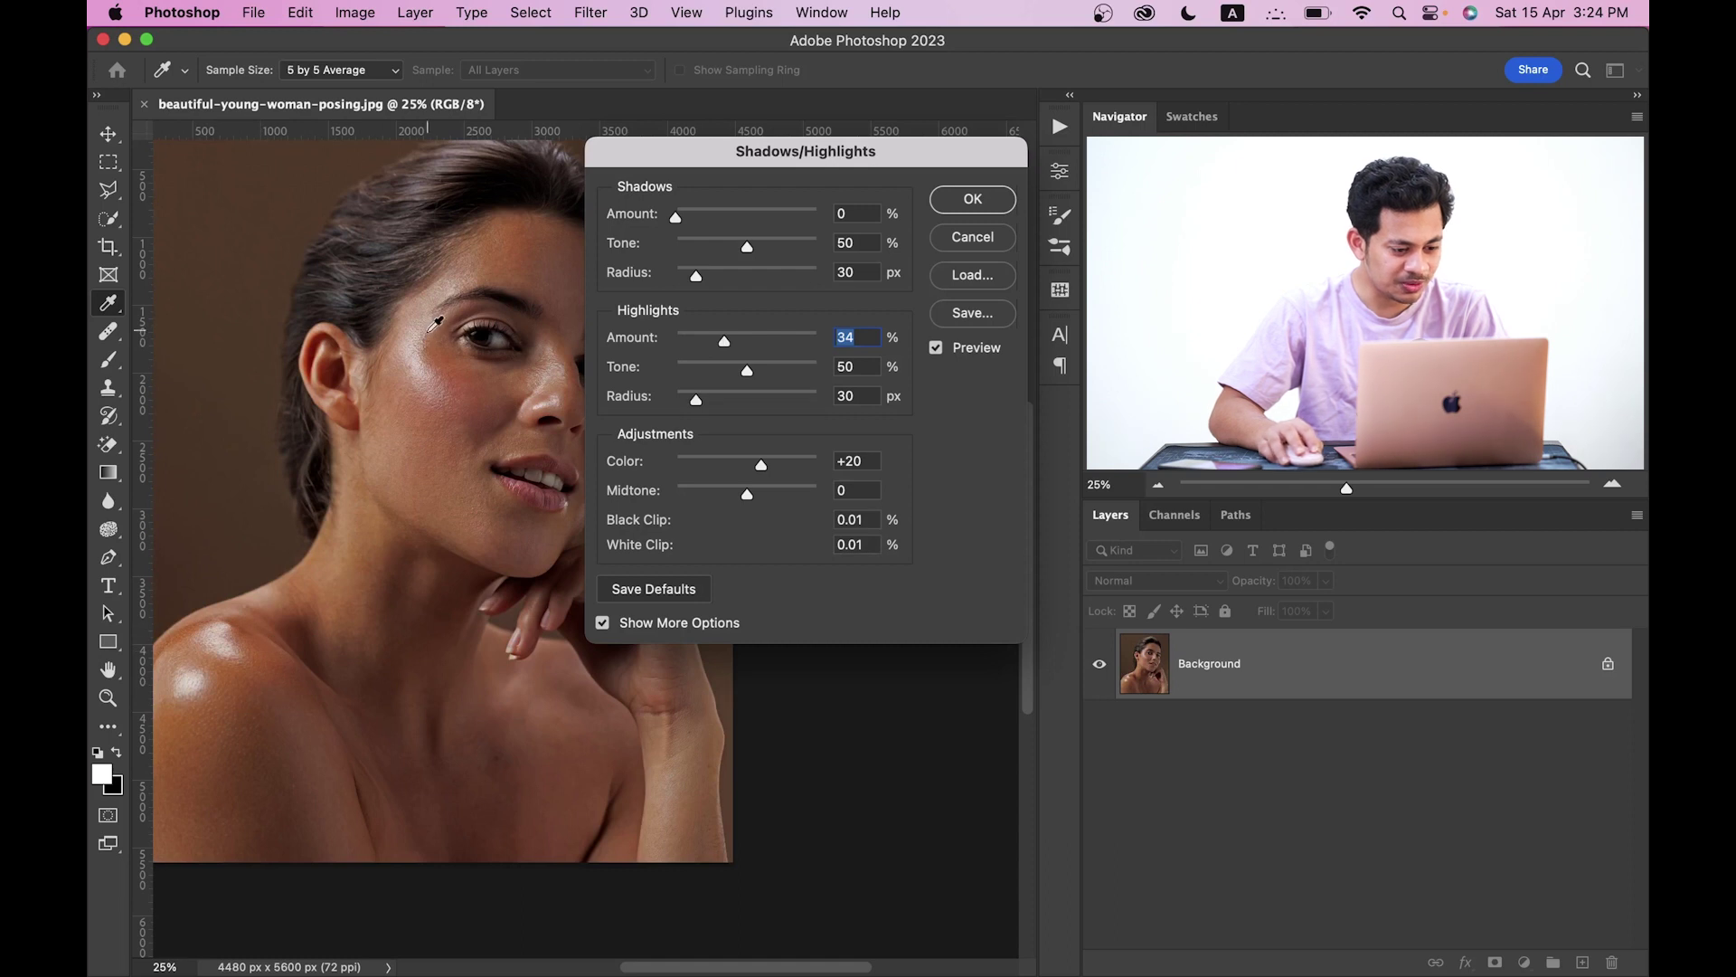
mouse_move(697, 341)
mouse_down()
mouse_move(653, 337)
mouse_move(724, 344)
mouse_up()
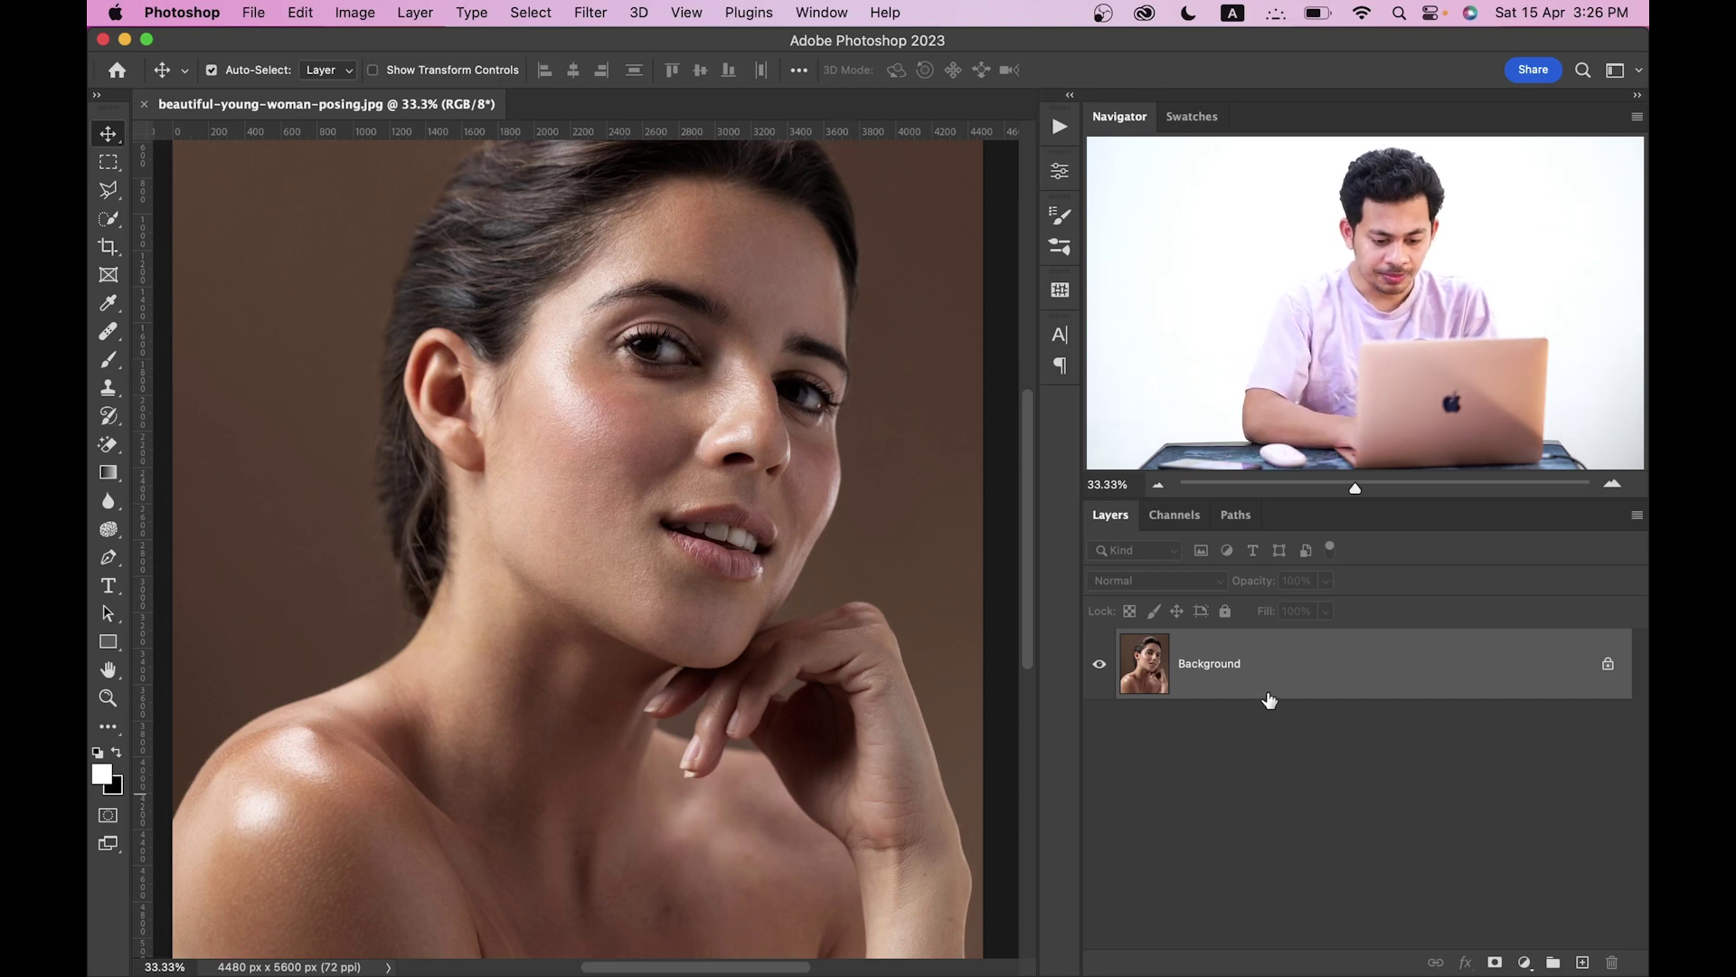
- Duplicate the Background layer and open the Retouch4me Mattifier filter on the copy
key(super+j)
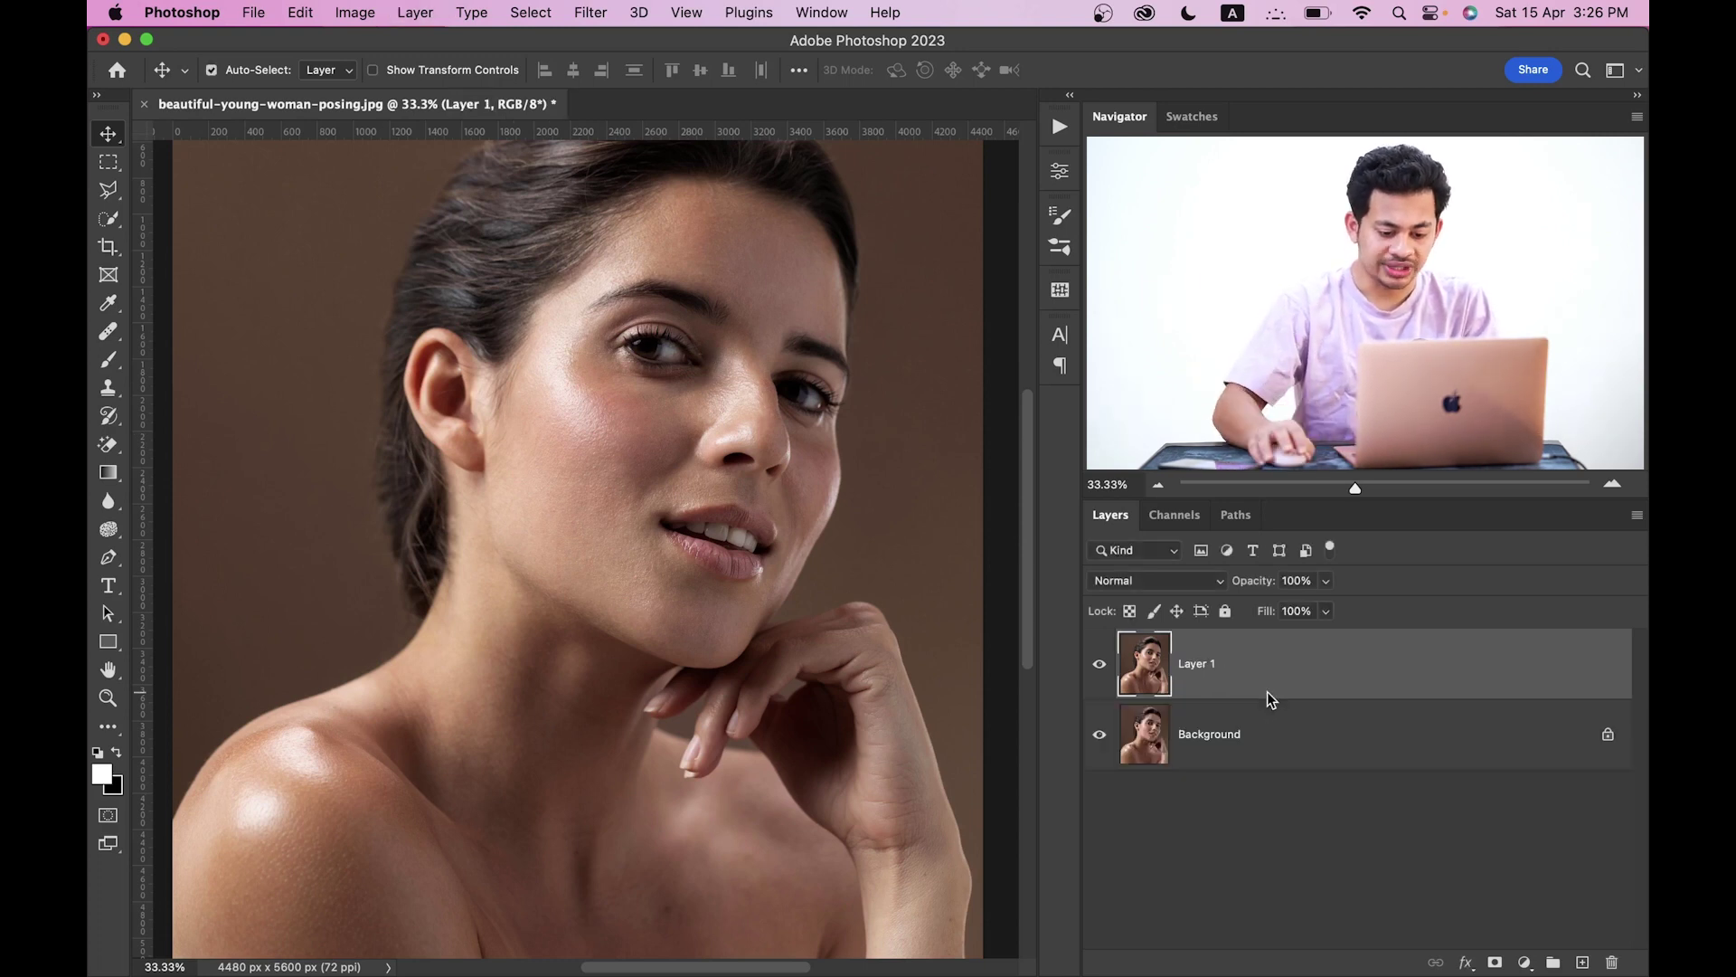
click(590, 12)
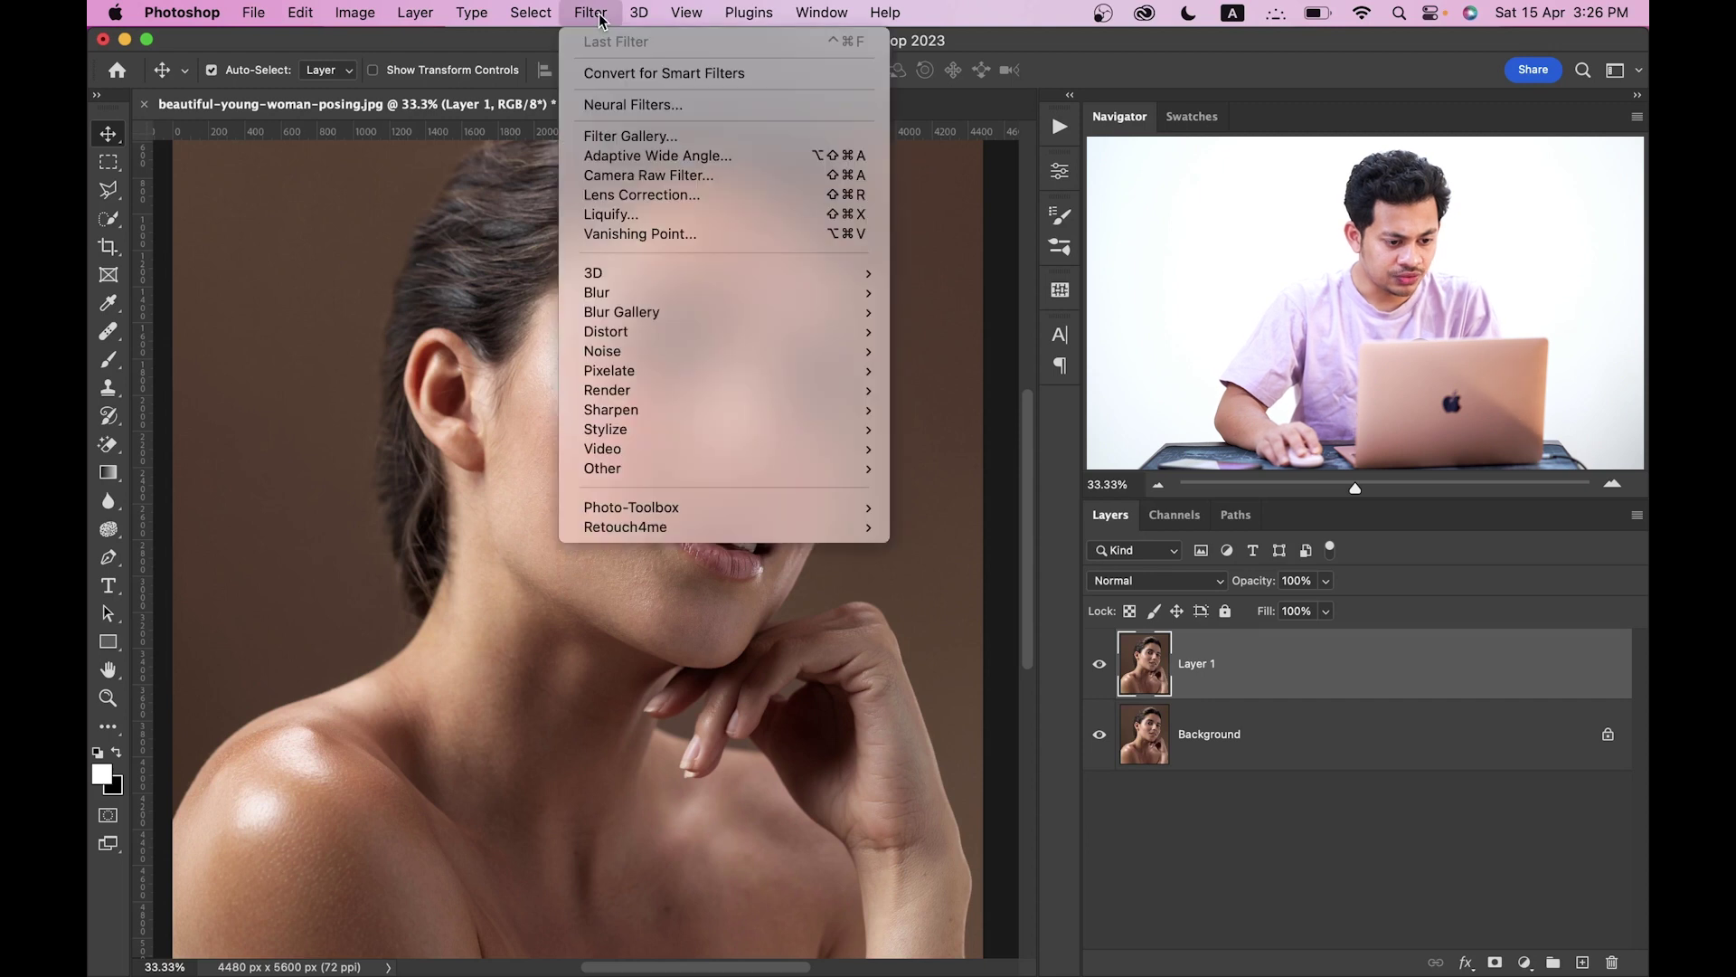
mouse_move(724, 530)
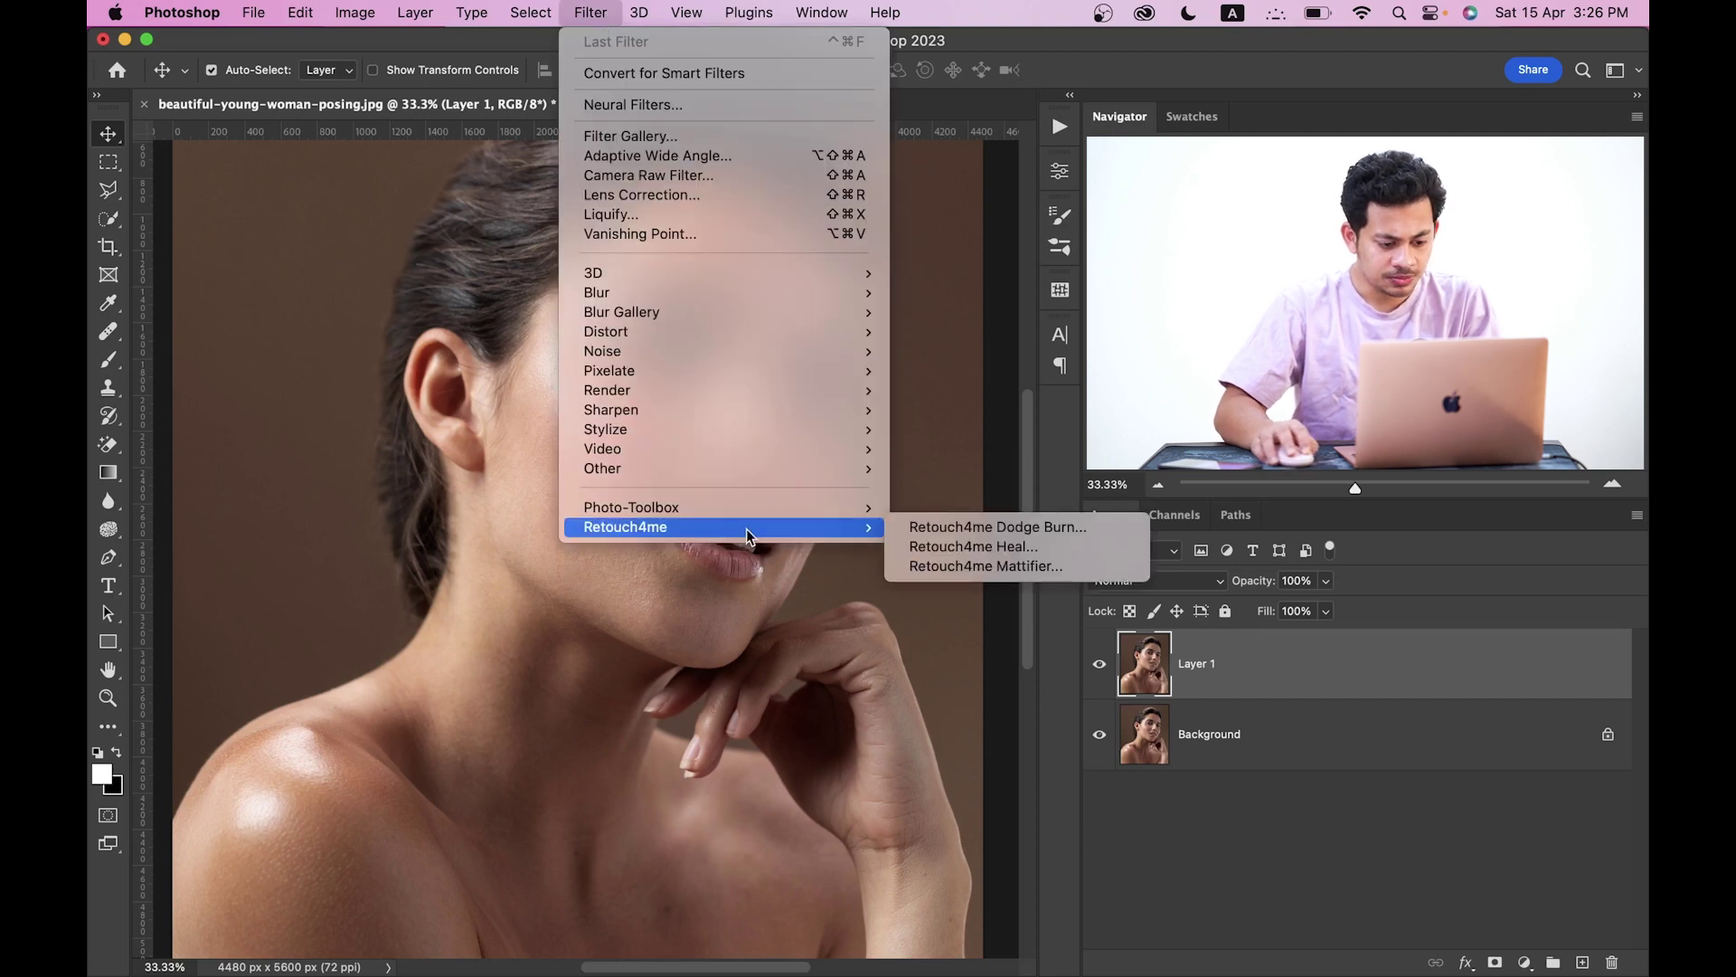
click(976, 568)
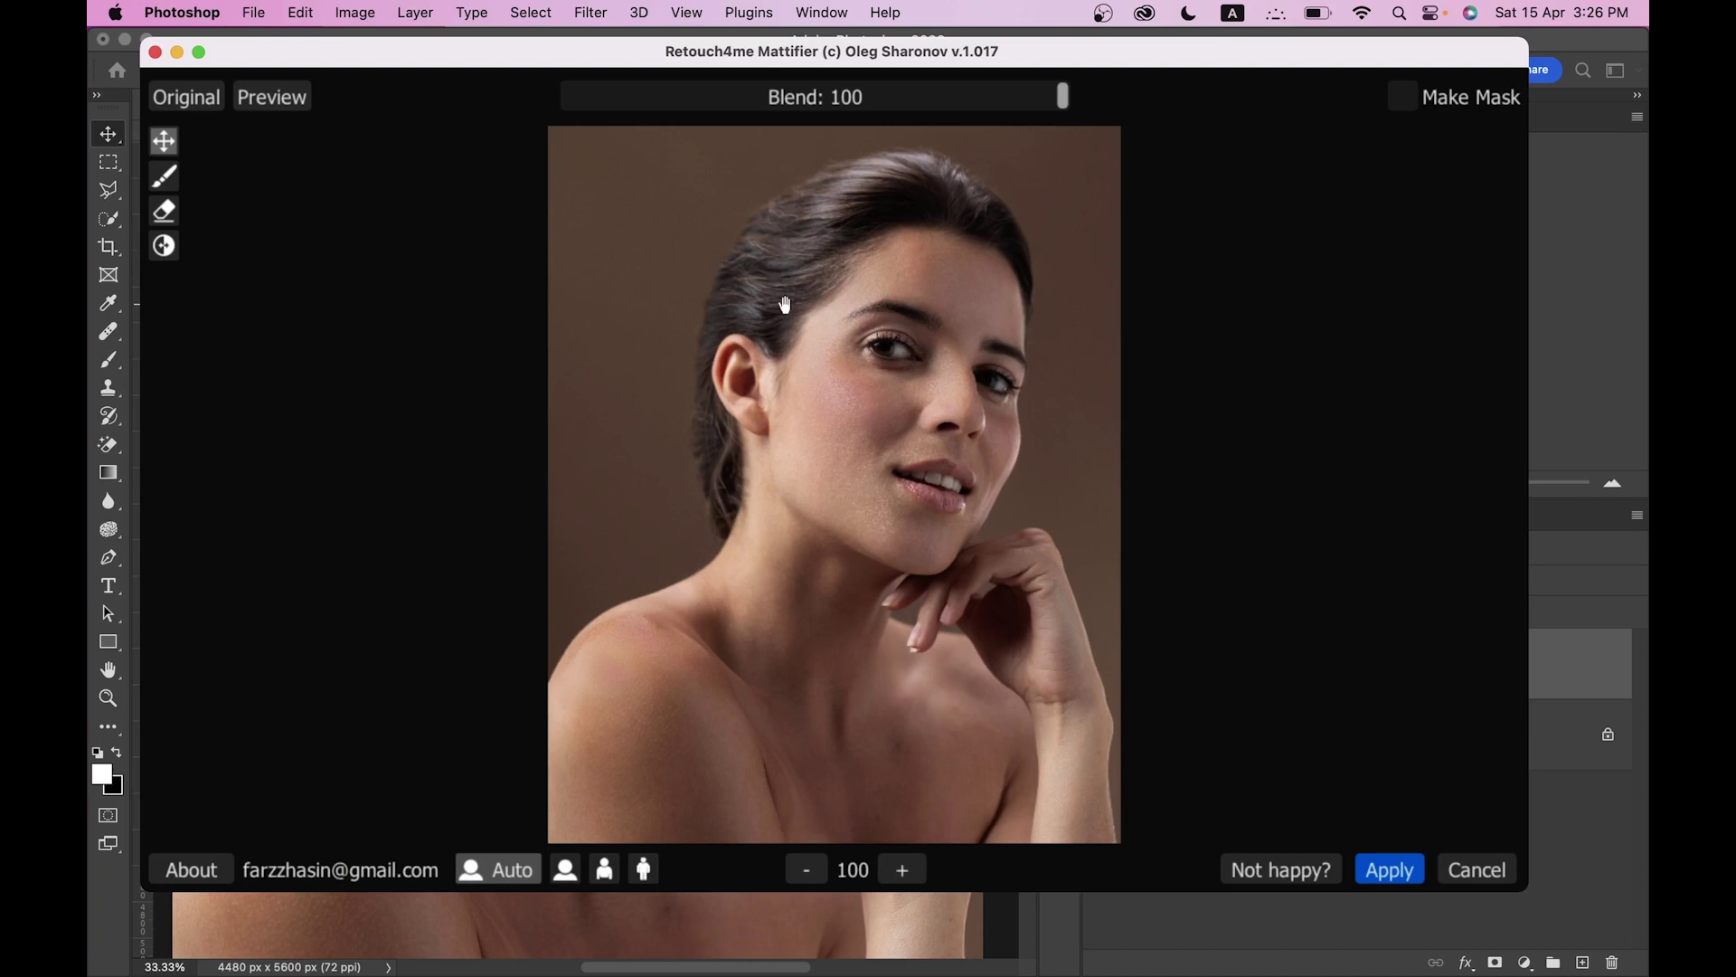
- Compare the mattified face and the whole portrait with the original photo in the Mattifier window
click(902, 870)
drag(911, 329, 831, 747)
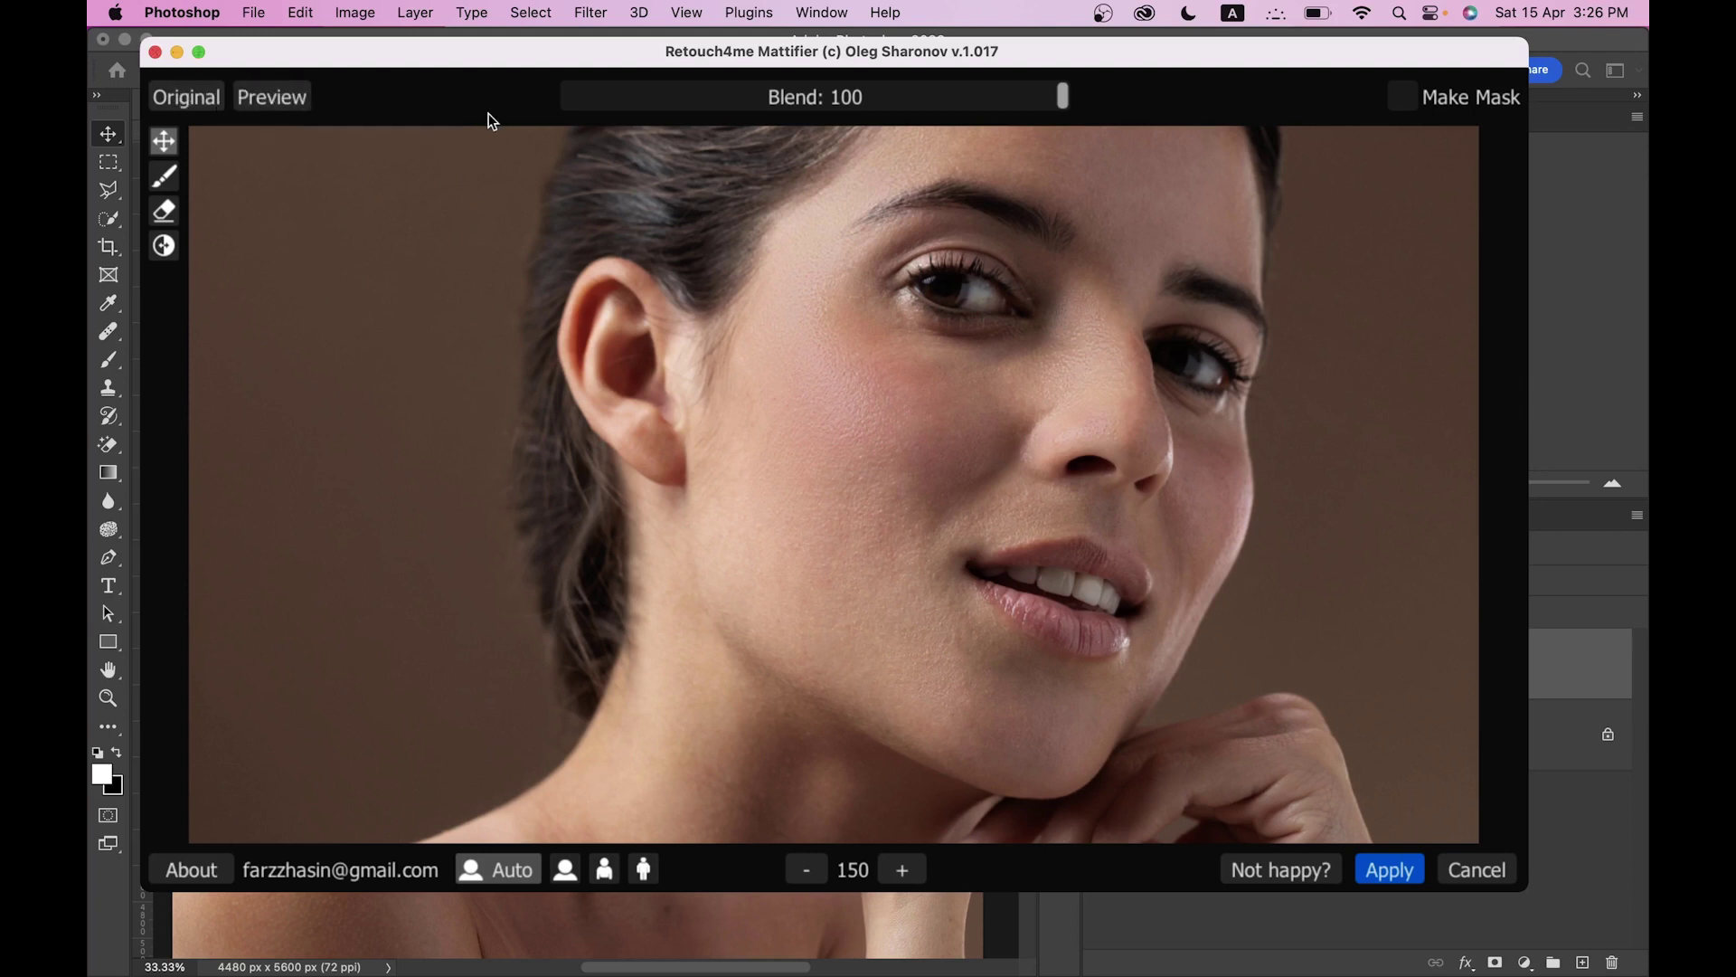
click(188, 104)
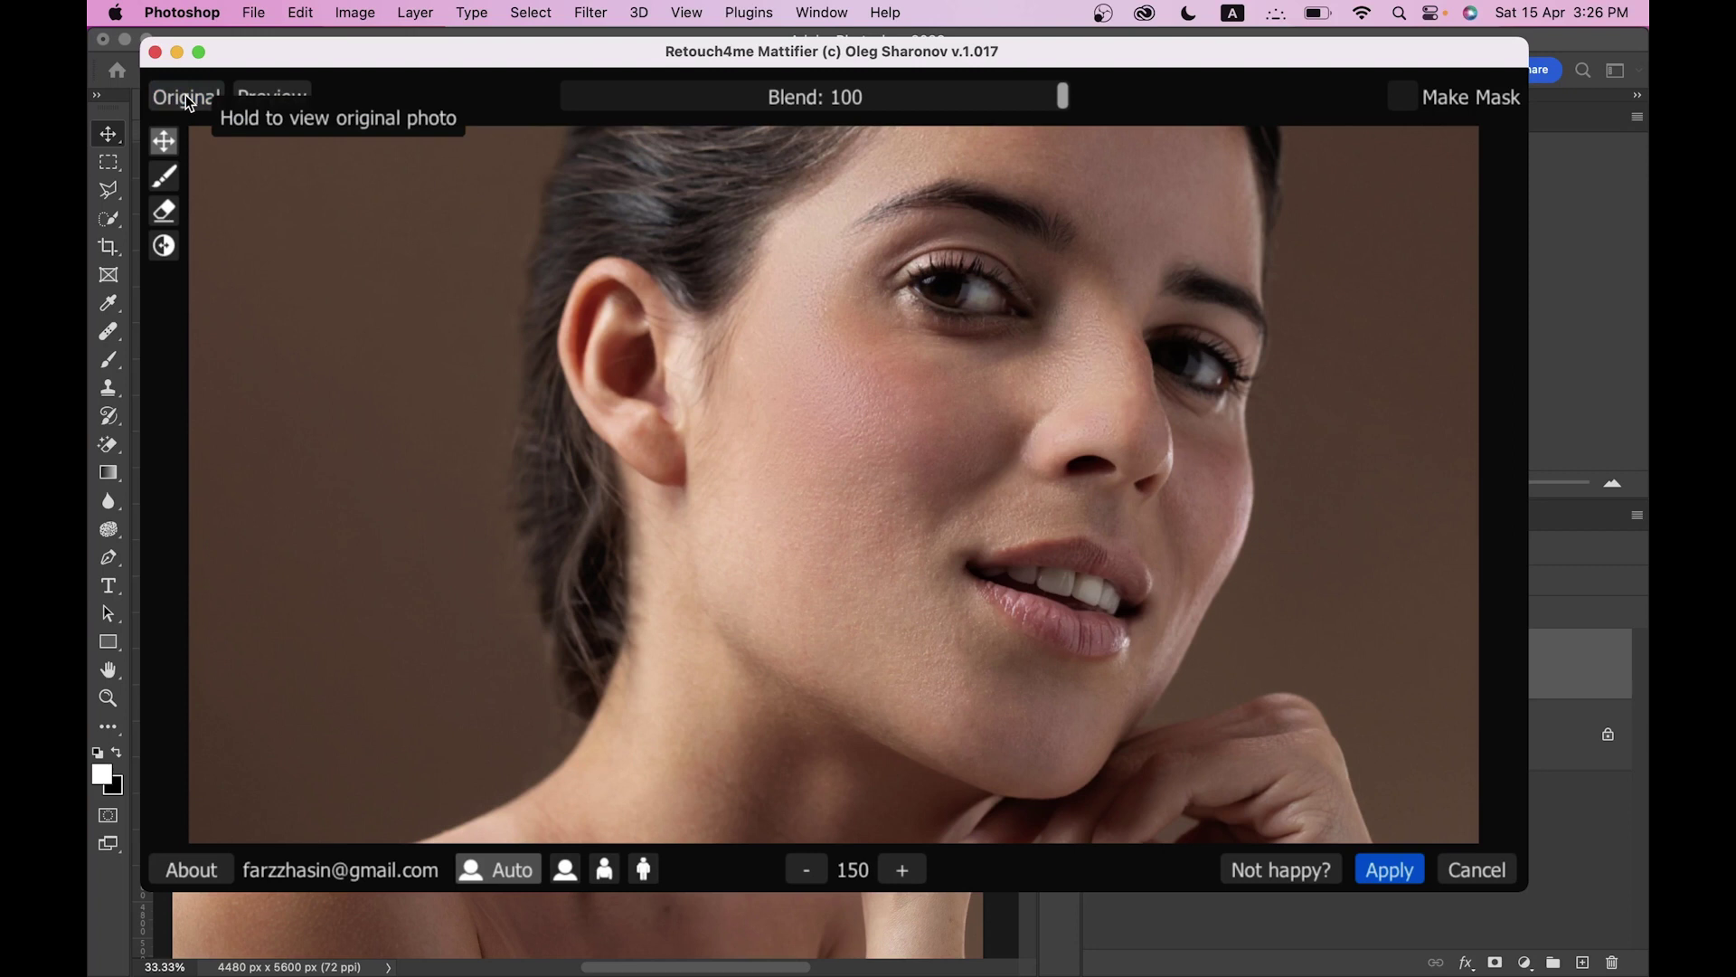
click(806, 870)
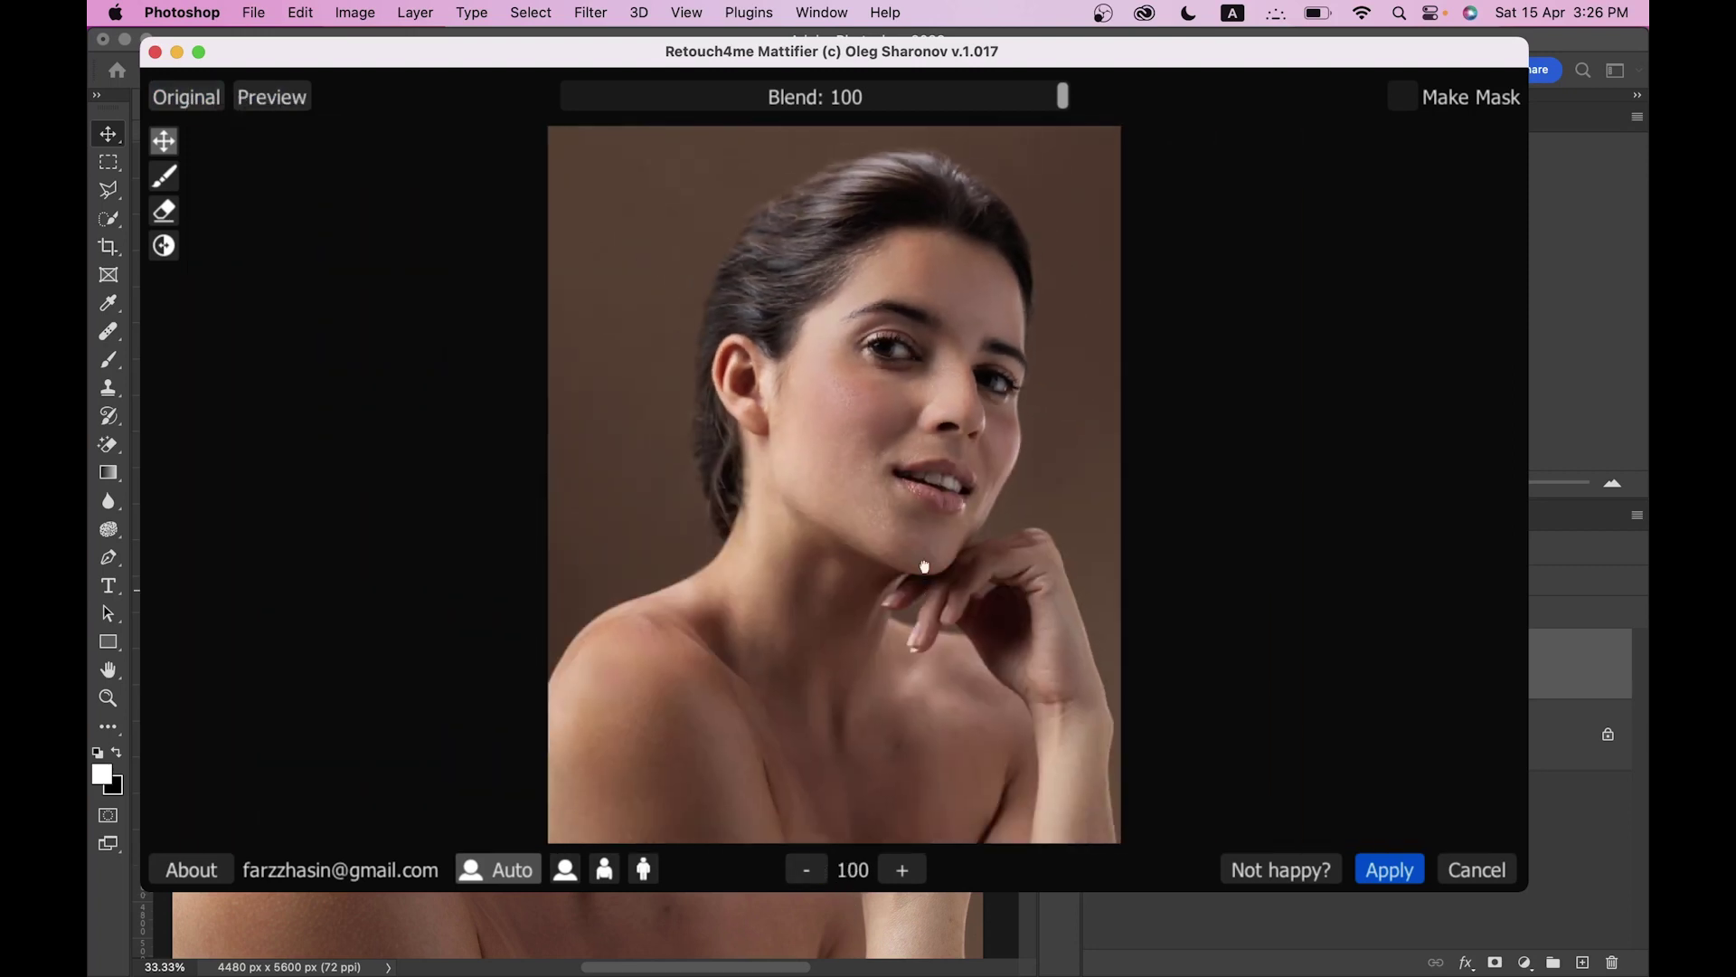
click(184, 96)
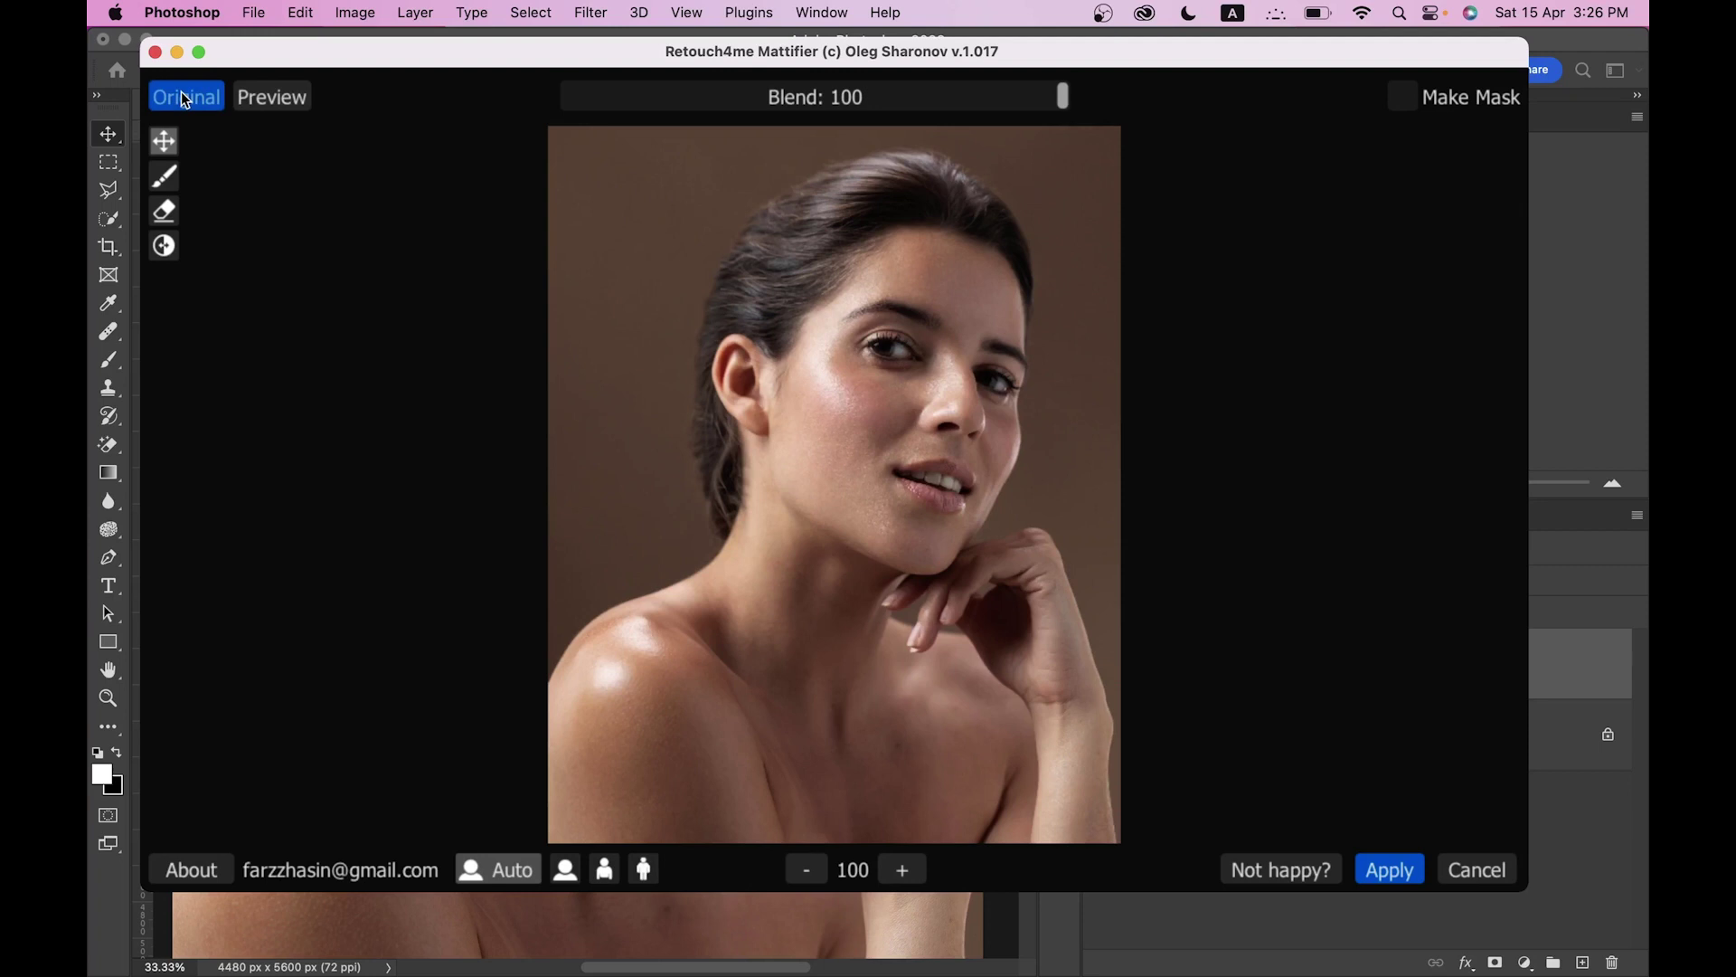
click(183, 95)
click(180, 91)
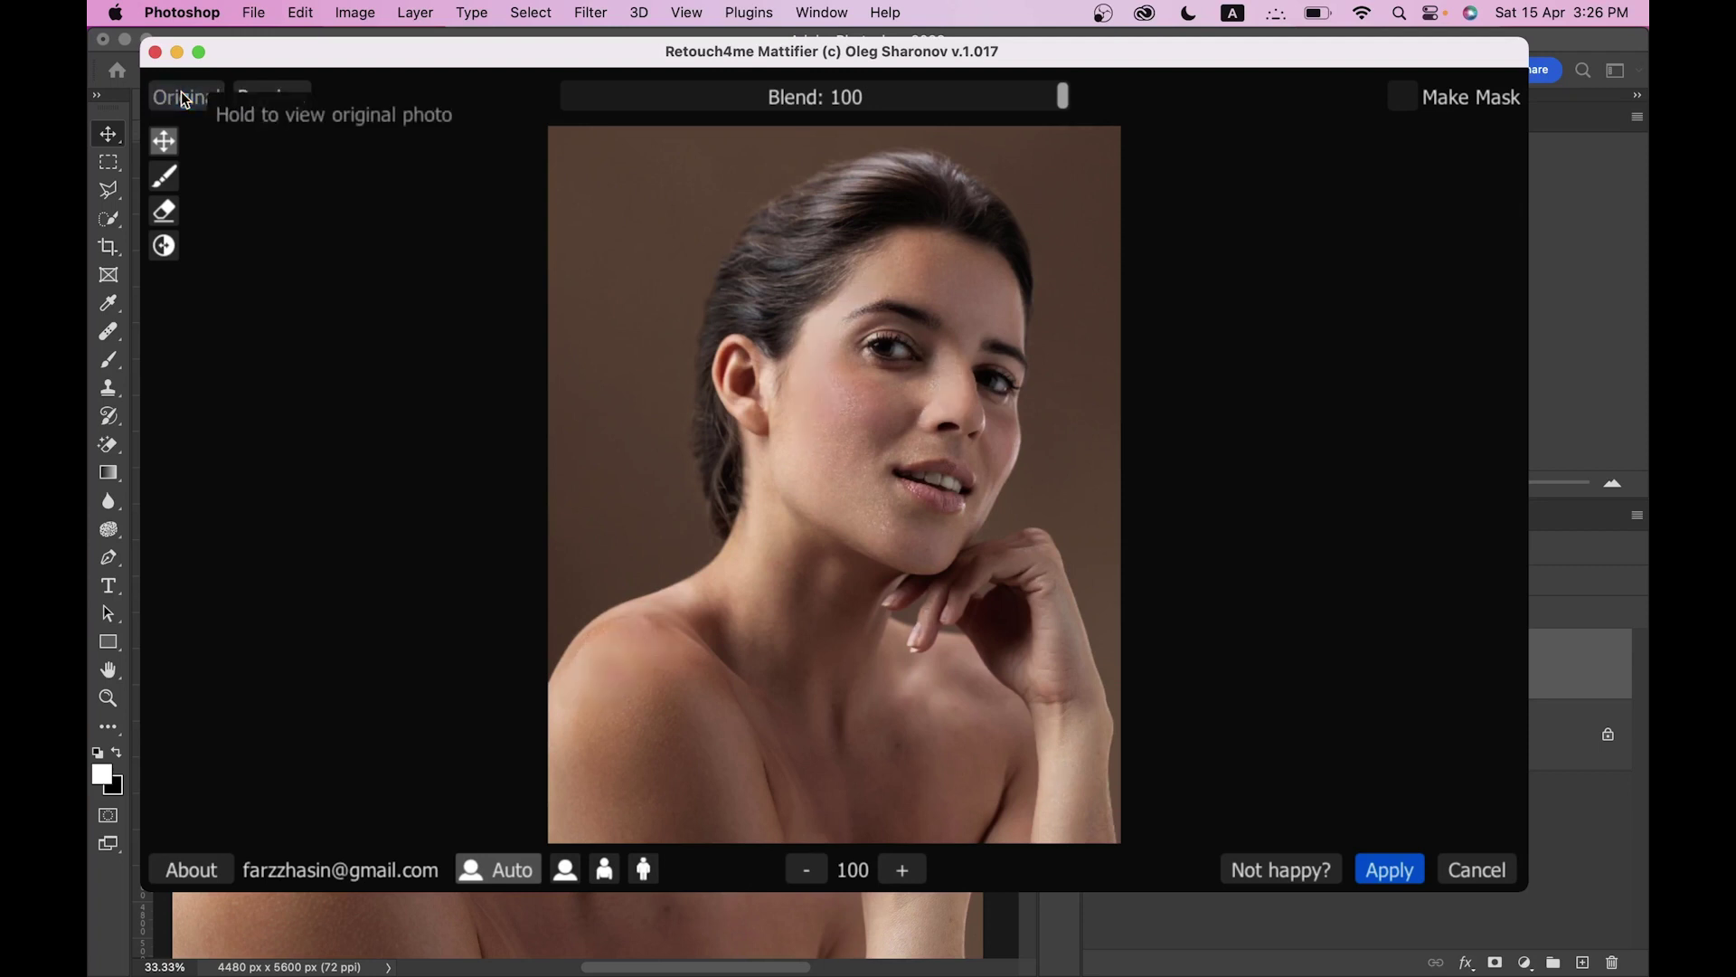
- Compare the mattified shoulder and face with the original photo at 150 zoom
click(903, 870)
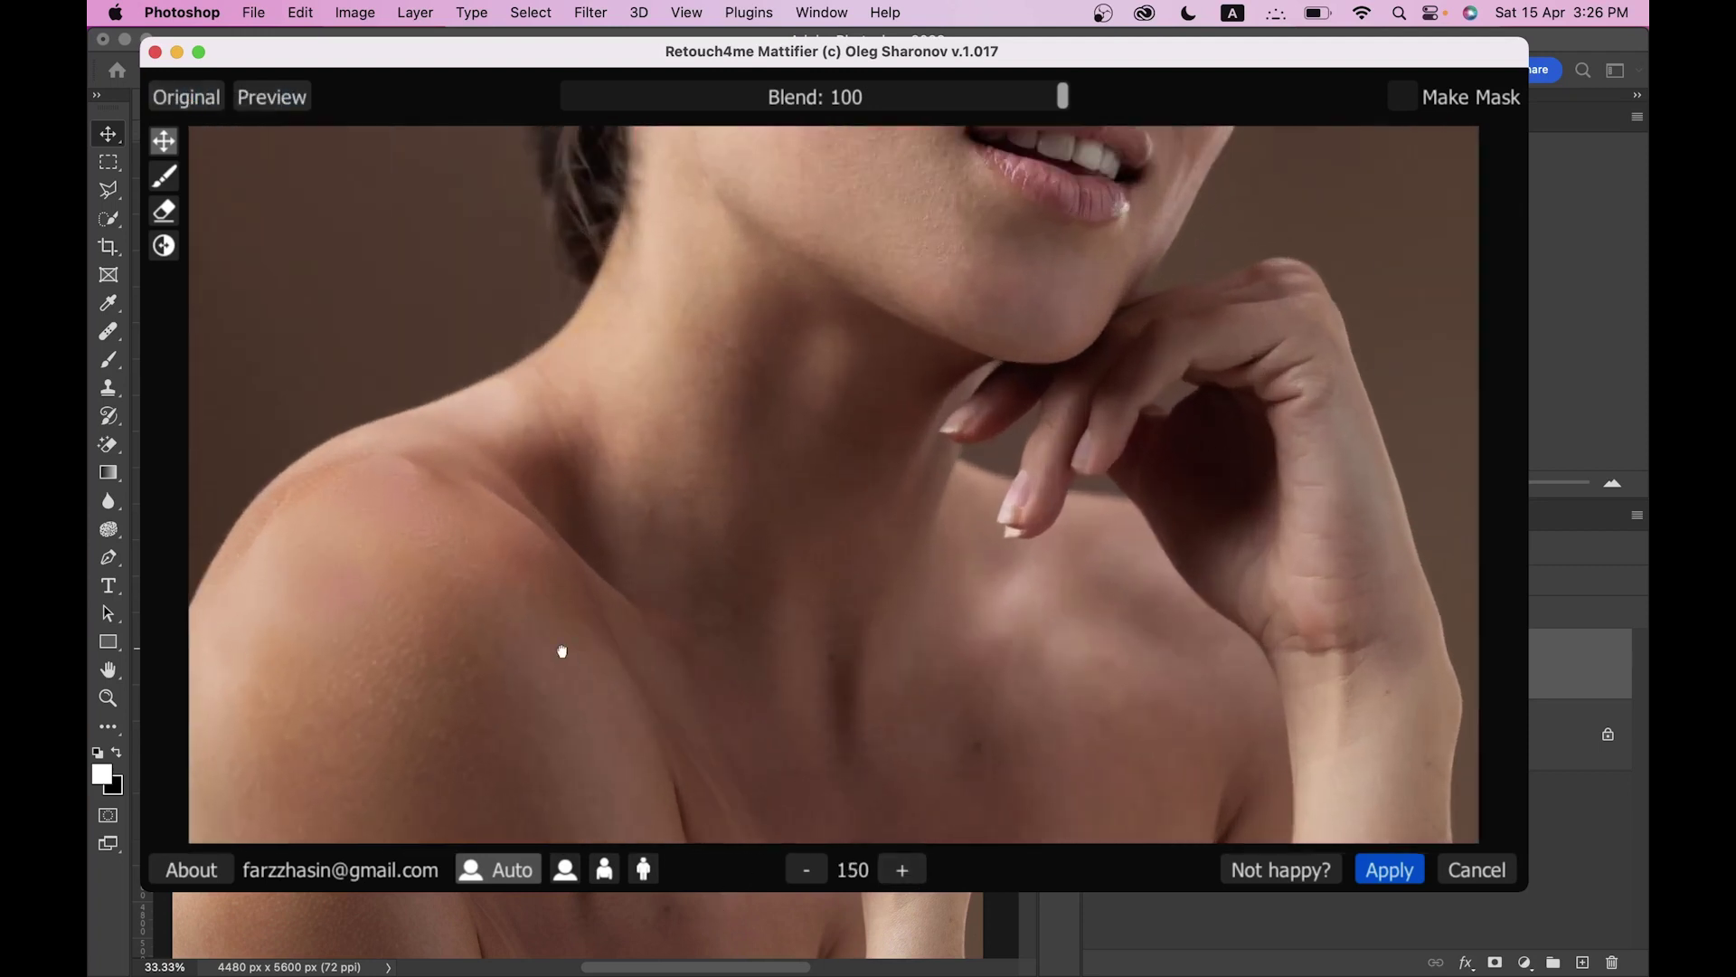
click(211, 101)
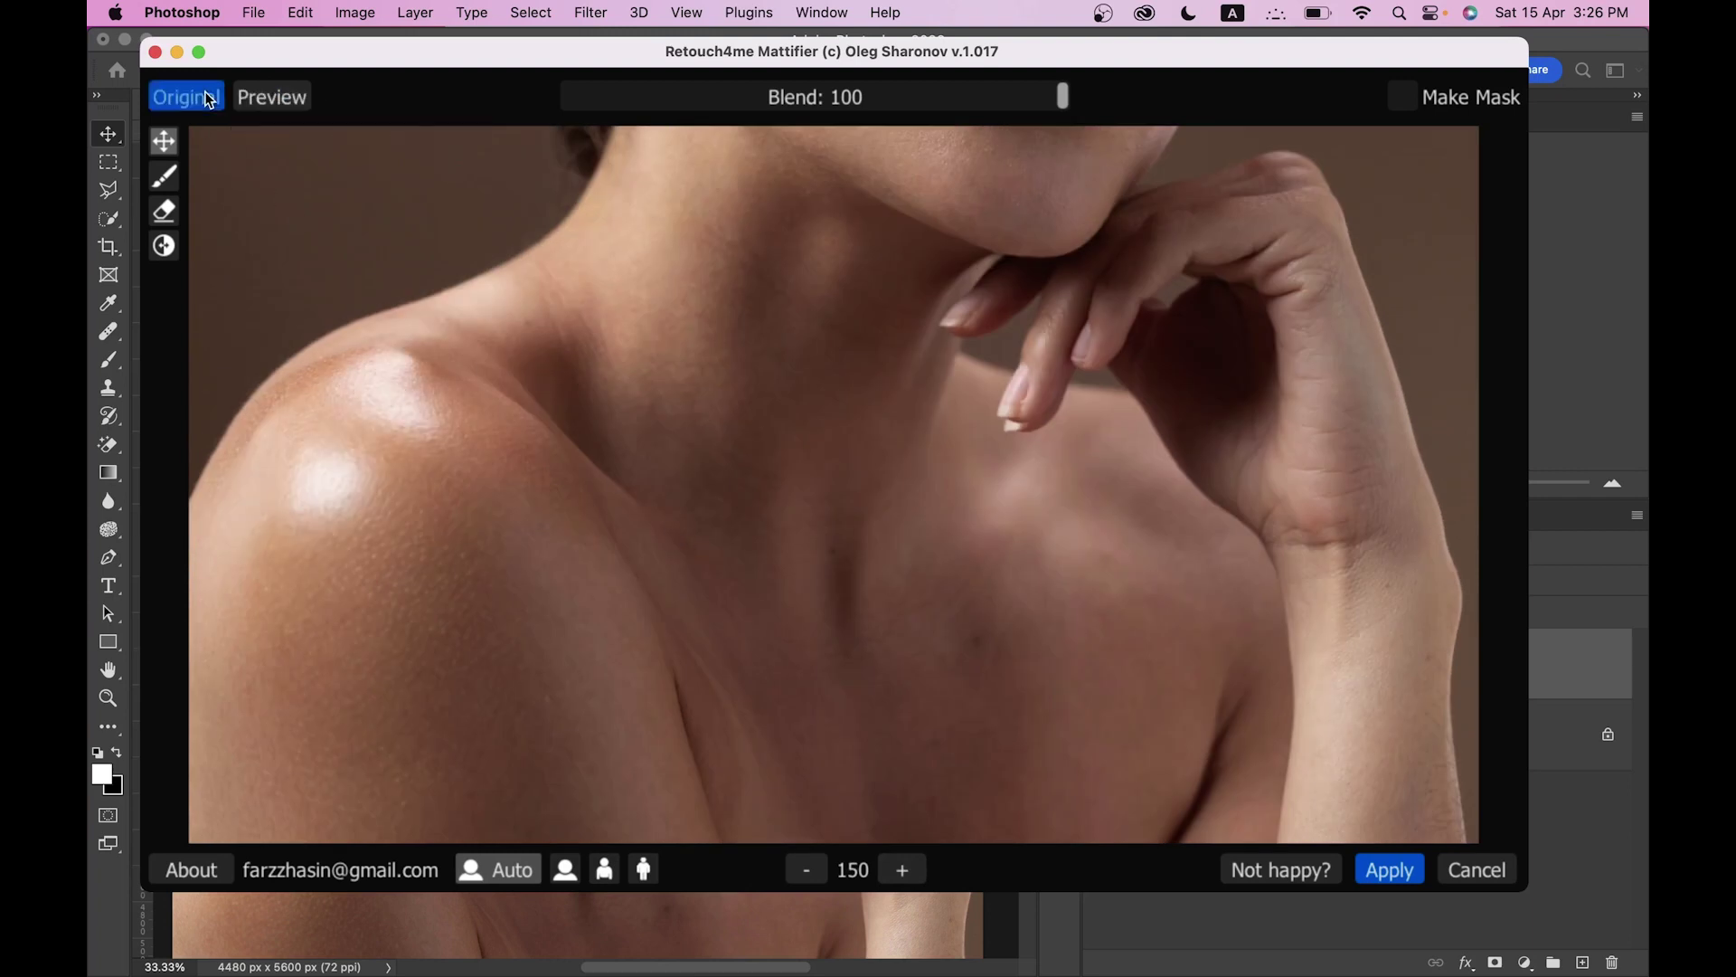
click(212, 103)
drag(850, 334, 846, 649)
drag(891, 424, 885, 511)
click(187, 102)
click(187, 102)
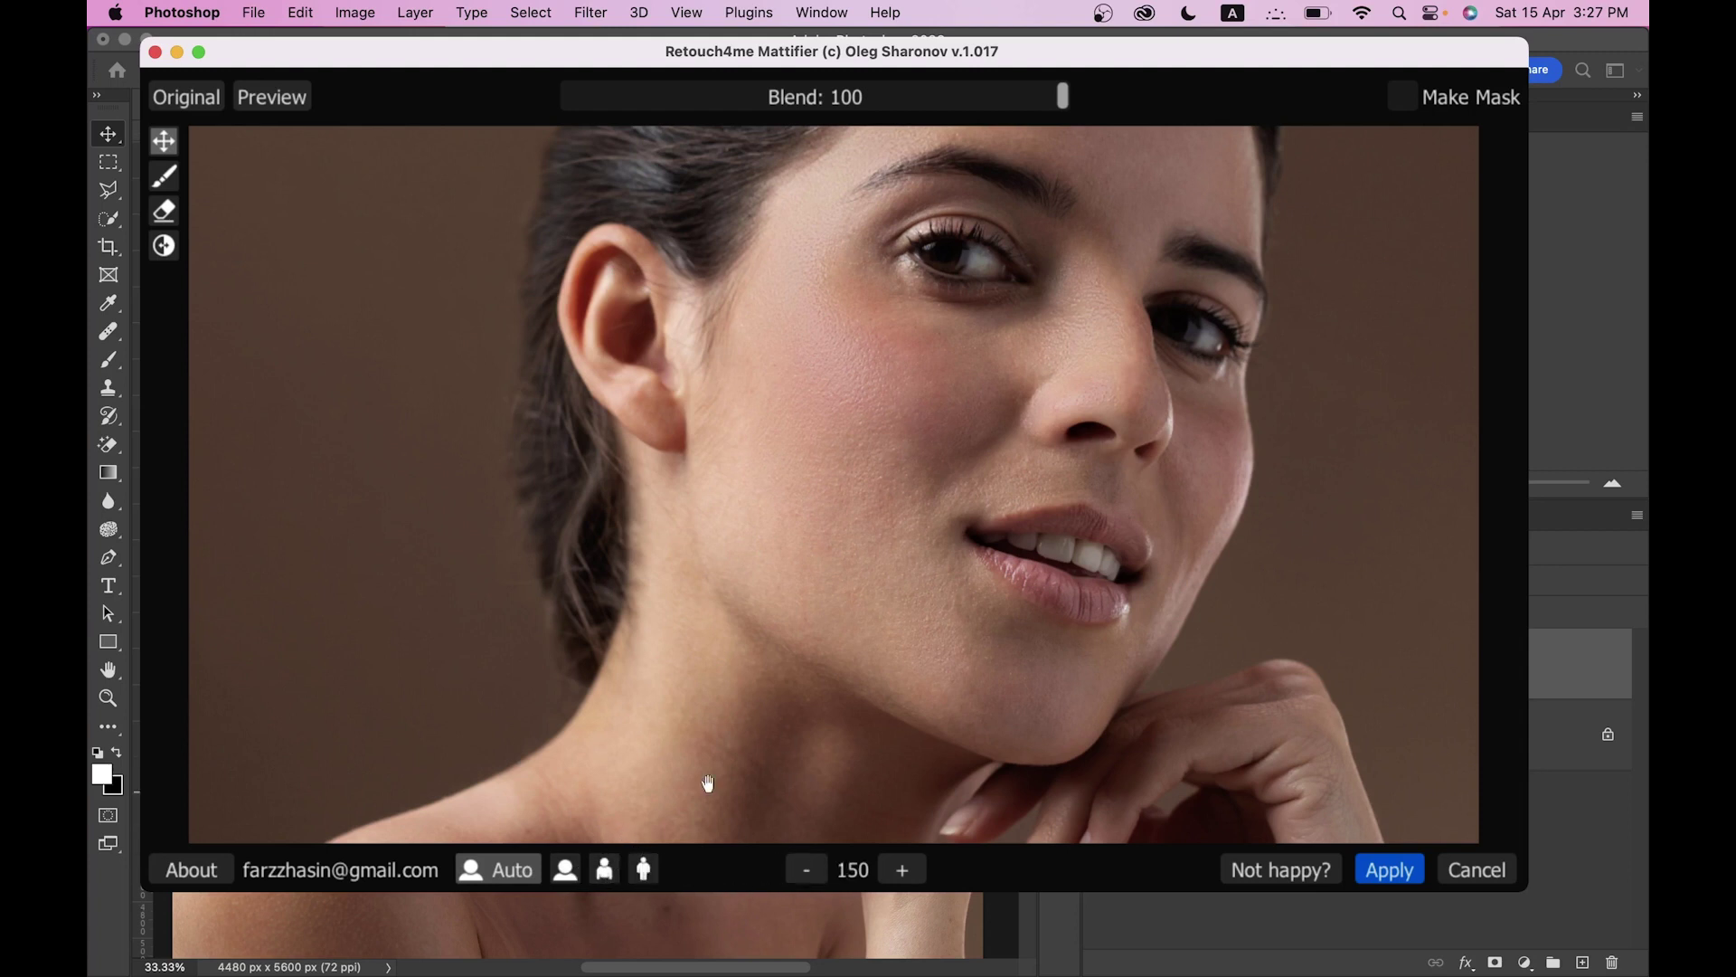
- Try several lower strengths for the mattifying effect and set Blend to 86
click(1044, 98)
drag(1045, 101, 875, 96)
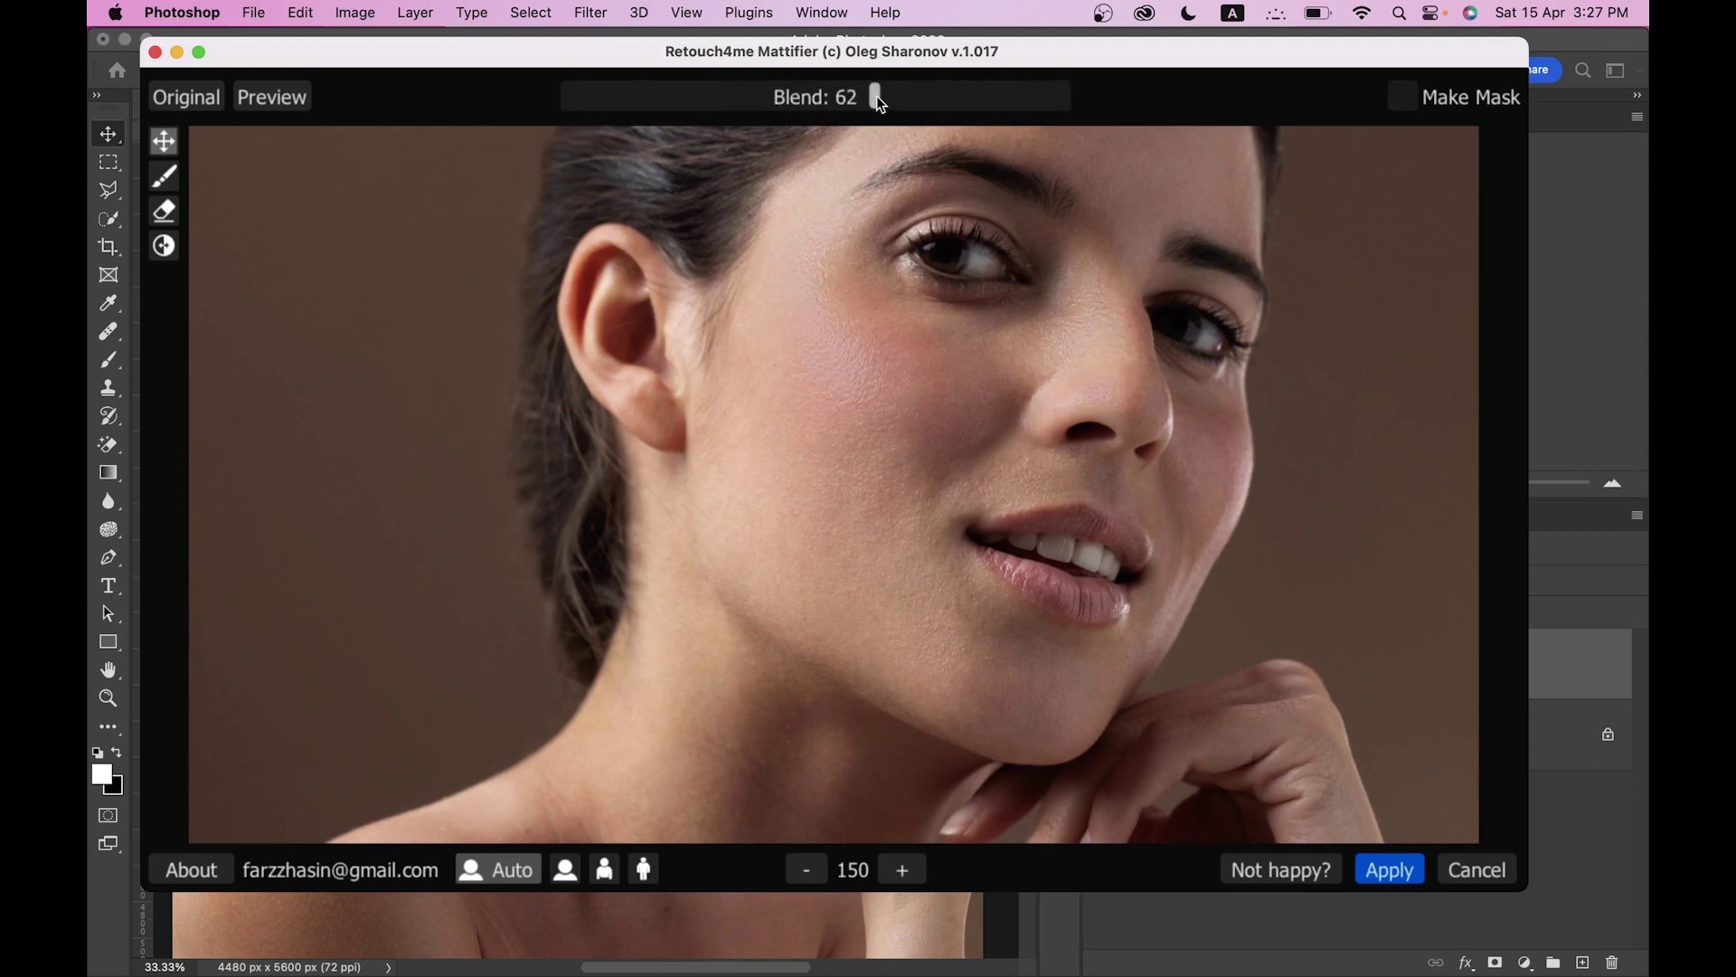
drag(665, 105, 895, 107)
click(932, 110)
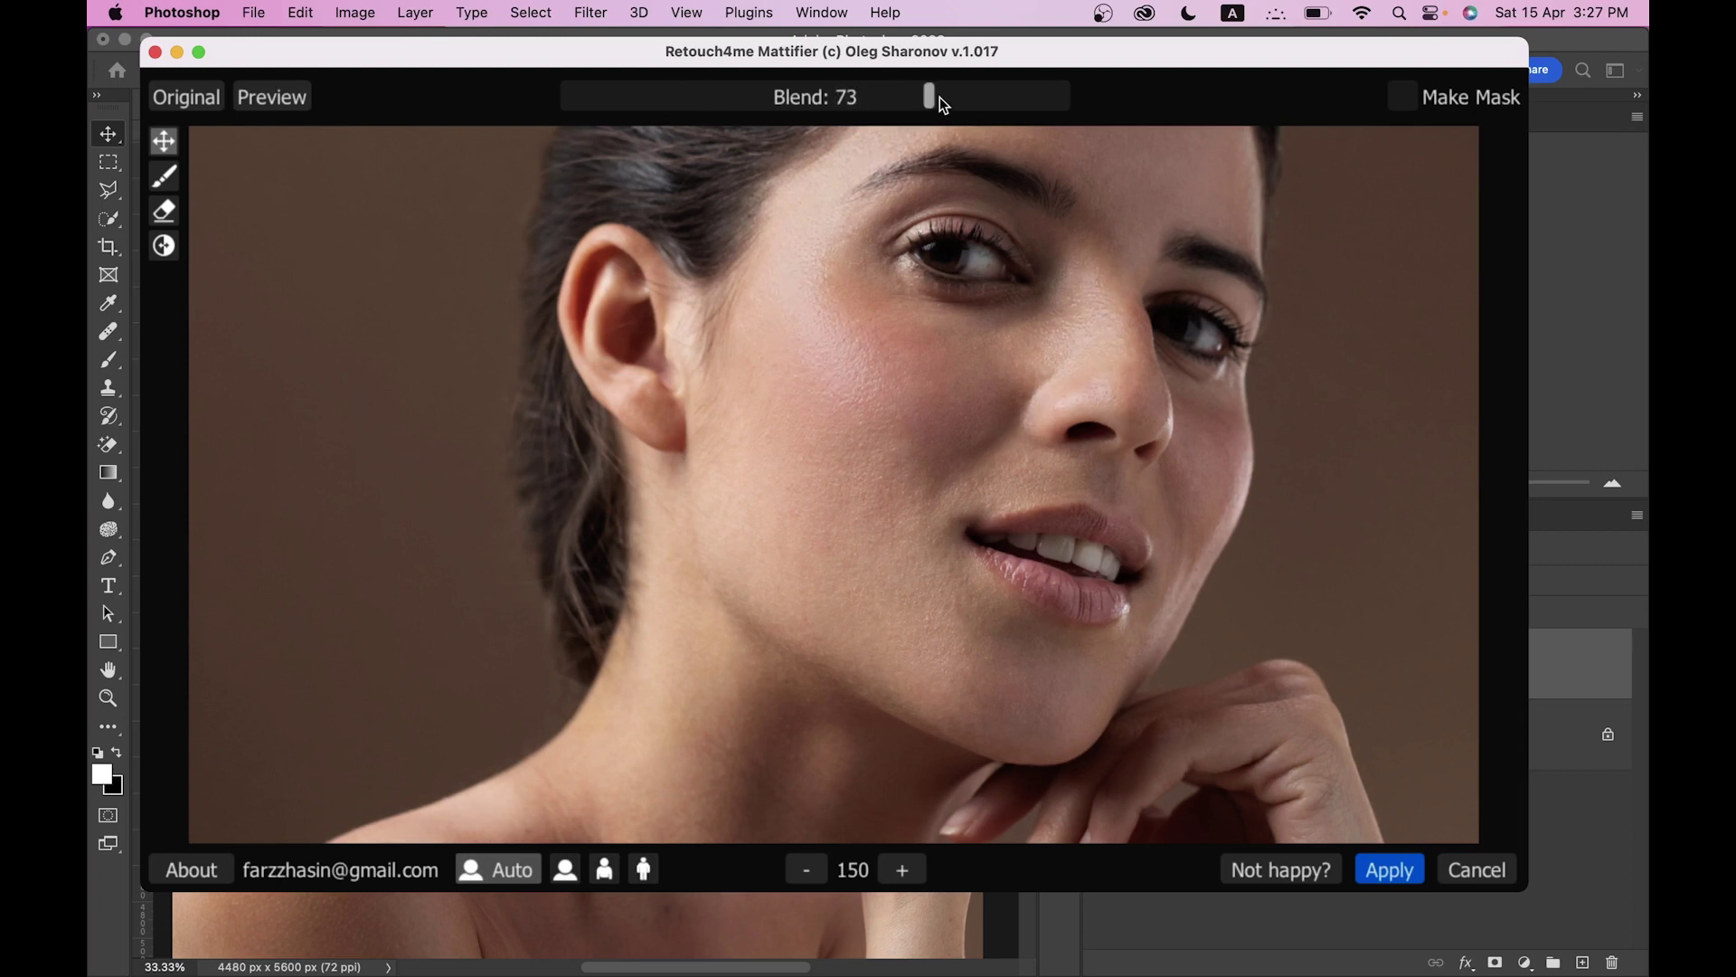
click(954, 106)
click(976, 105)
click(1095, 98)
click(980, 93)
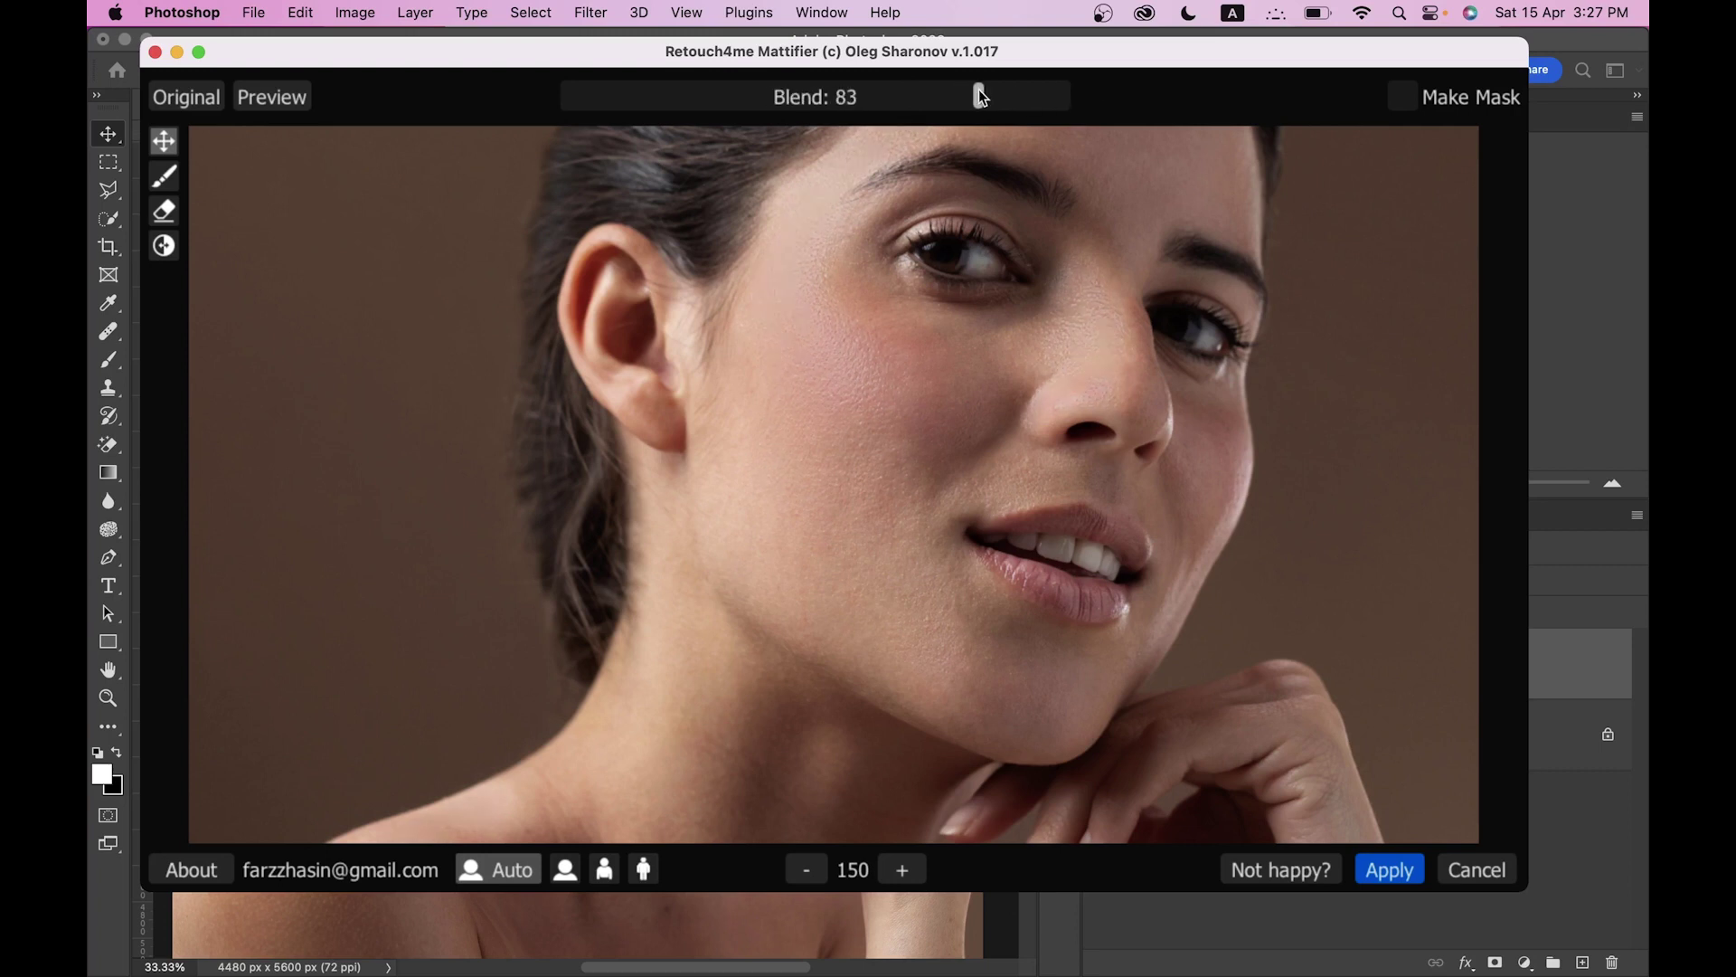
click(994, 96)
- Set the Mattifier Blend to 85, enable Make Mask, and apply the filter to the duplicate layer
click(204, 100)
click(300, 86)
click(804, 869)
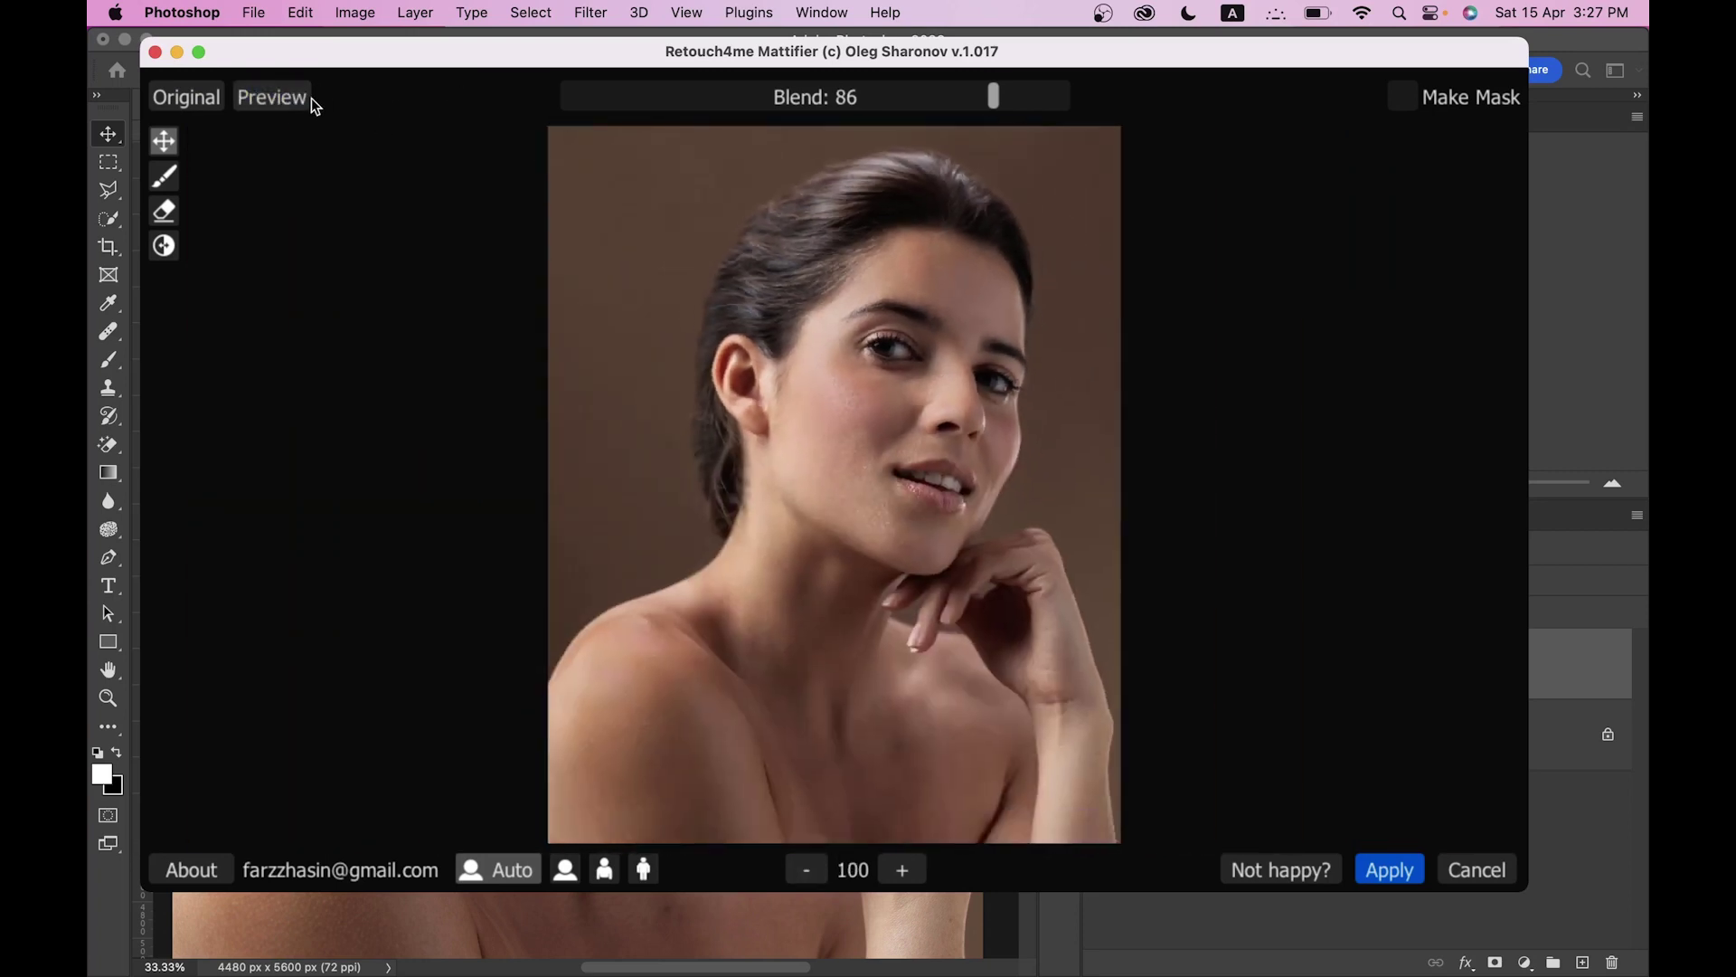
click(303, 98)
click(192, 96)
click(192, 96)
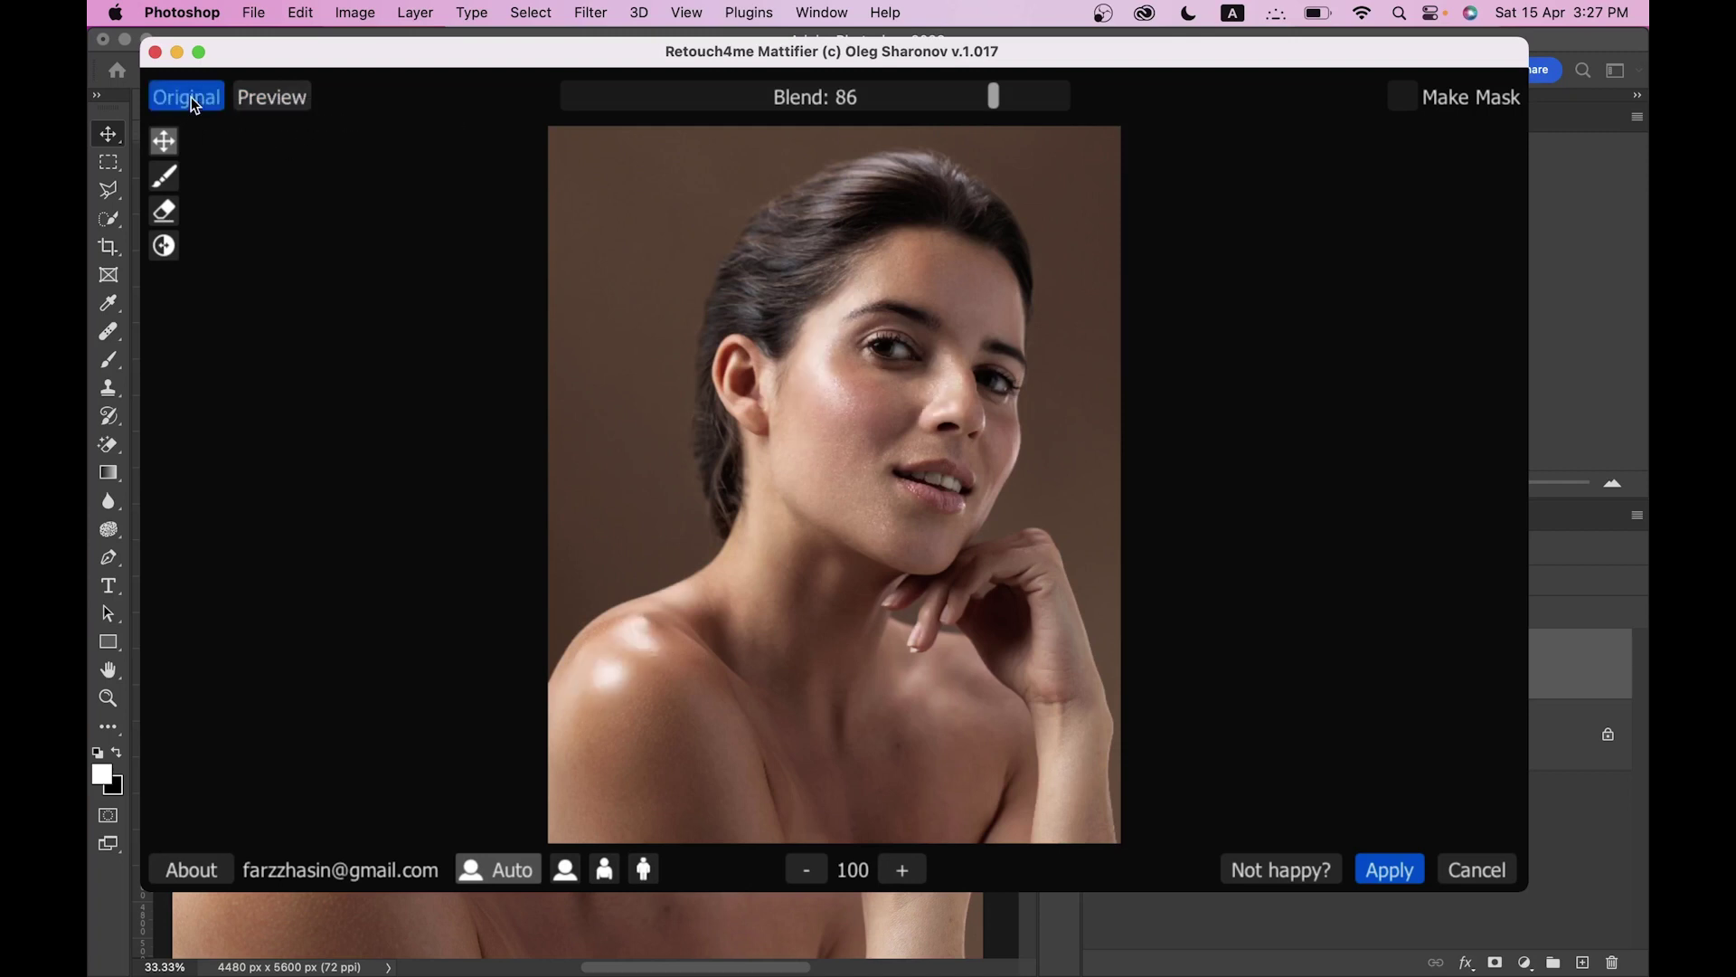
click(990, 89)
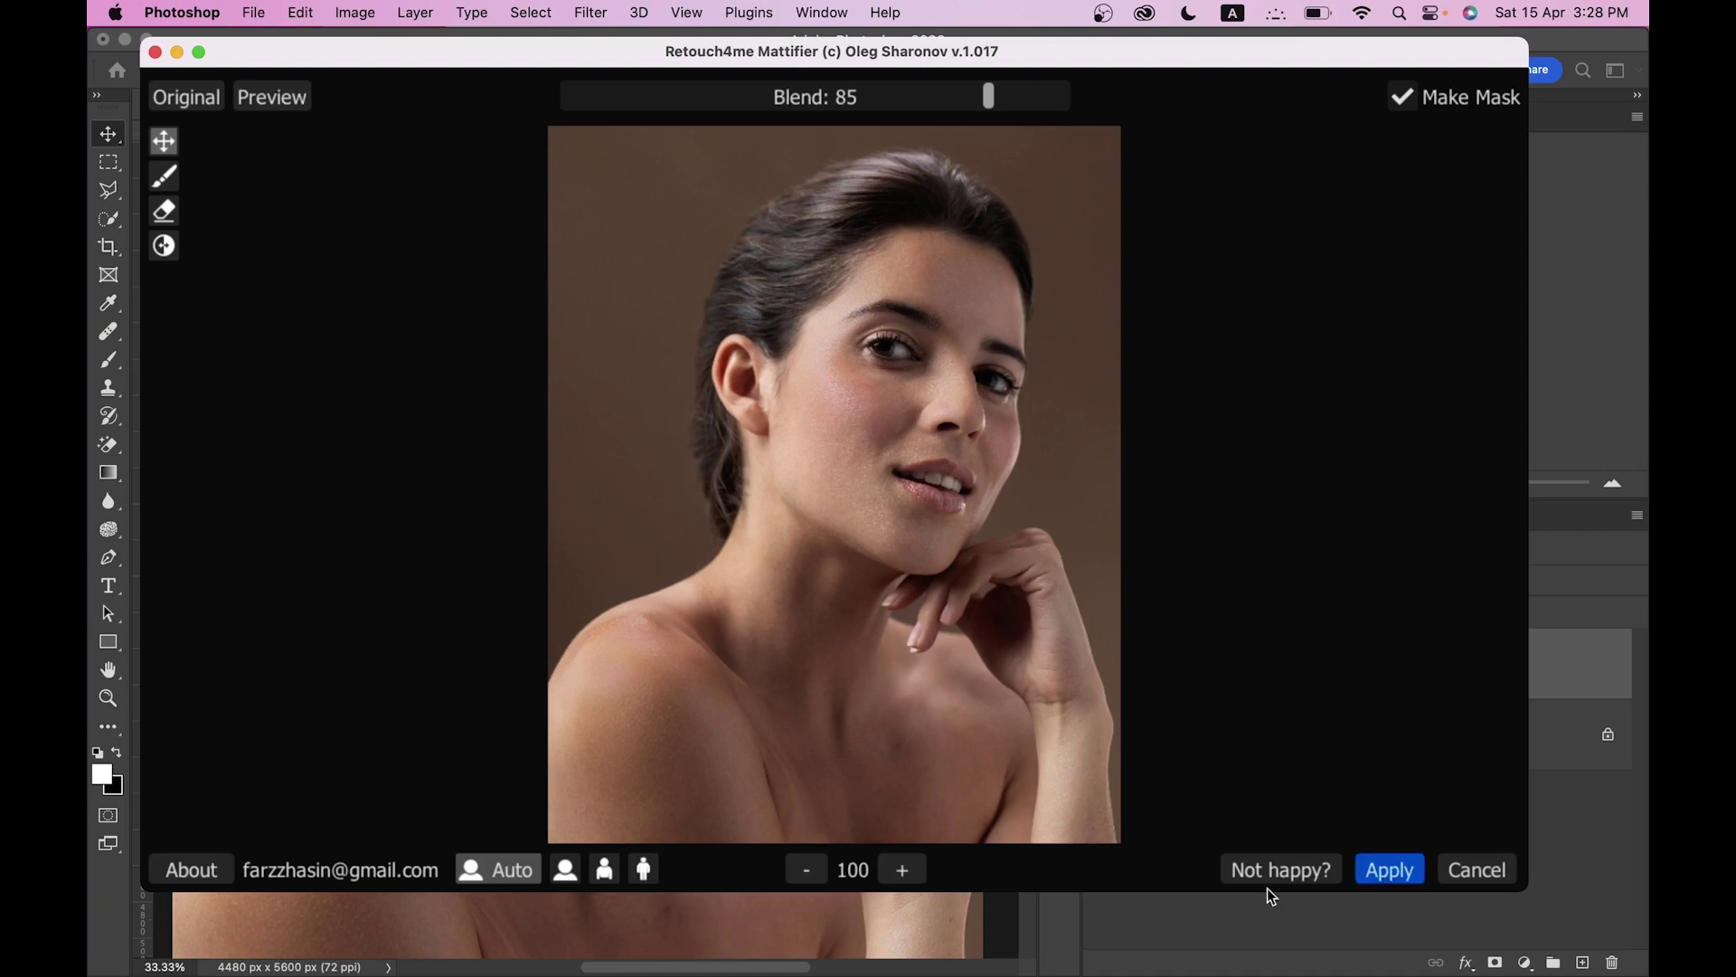
click(1378, 873)
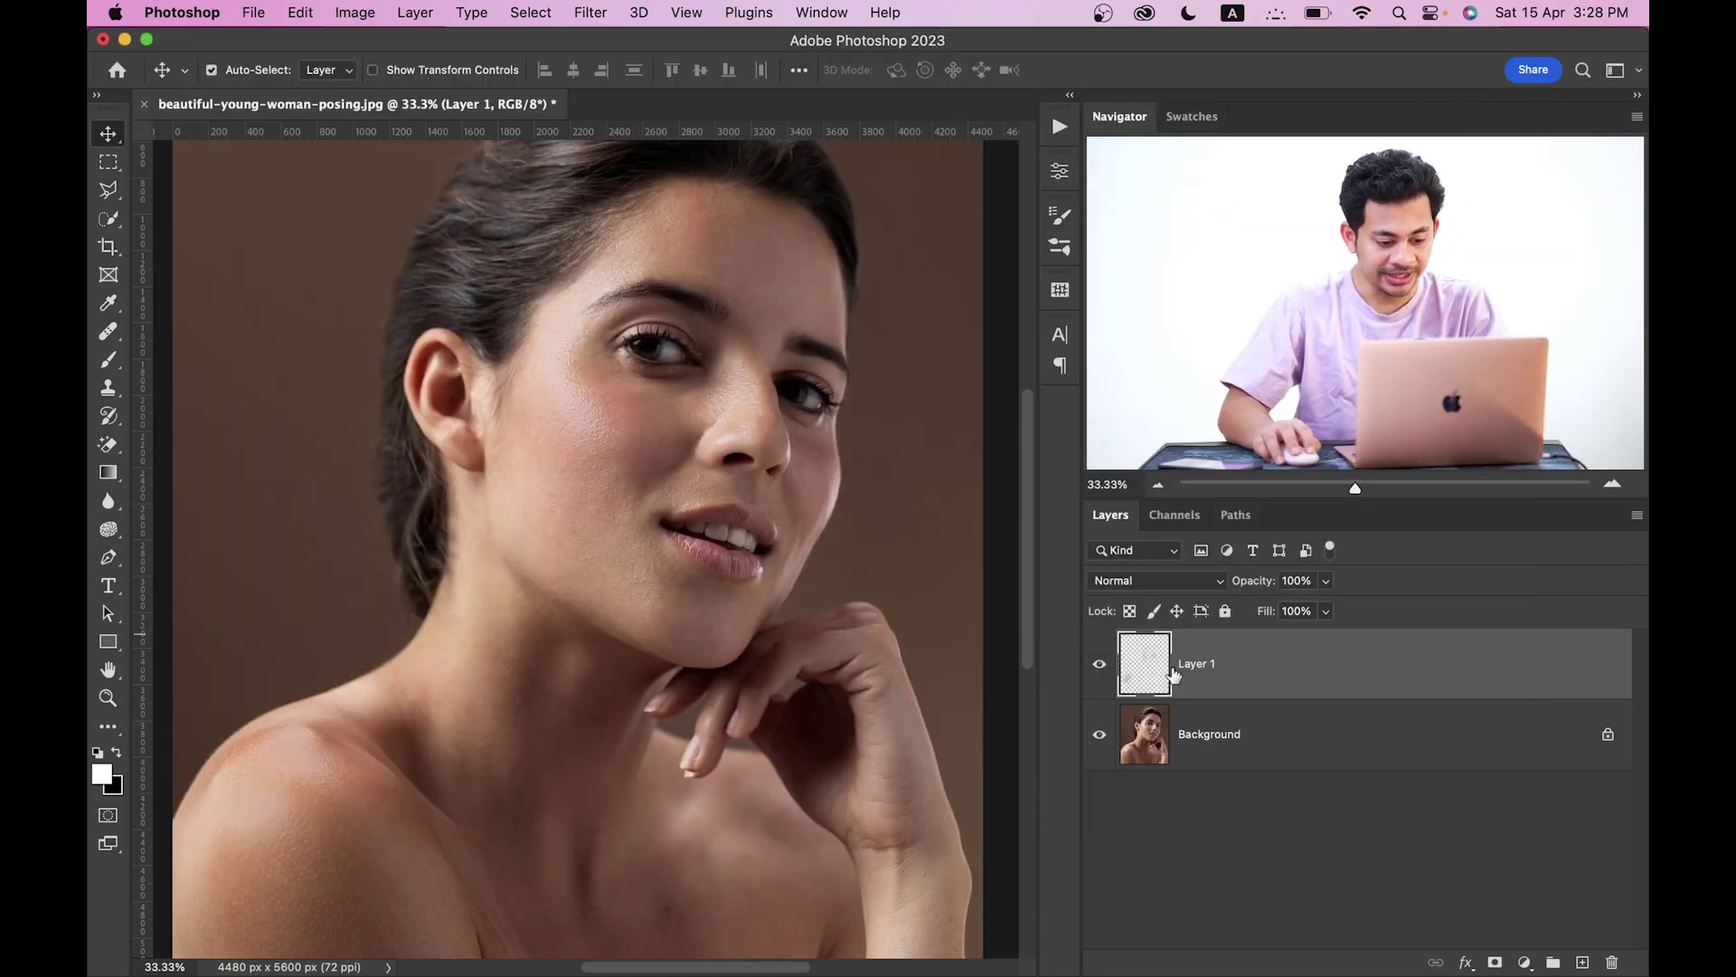
- Toggle the visibility of Layer 1 to compare the portrait before and after the shine reduction
click(1100, 666)
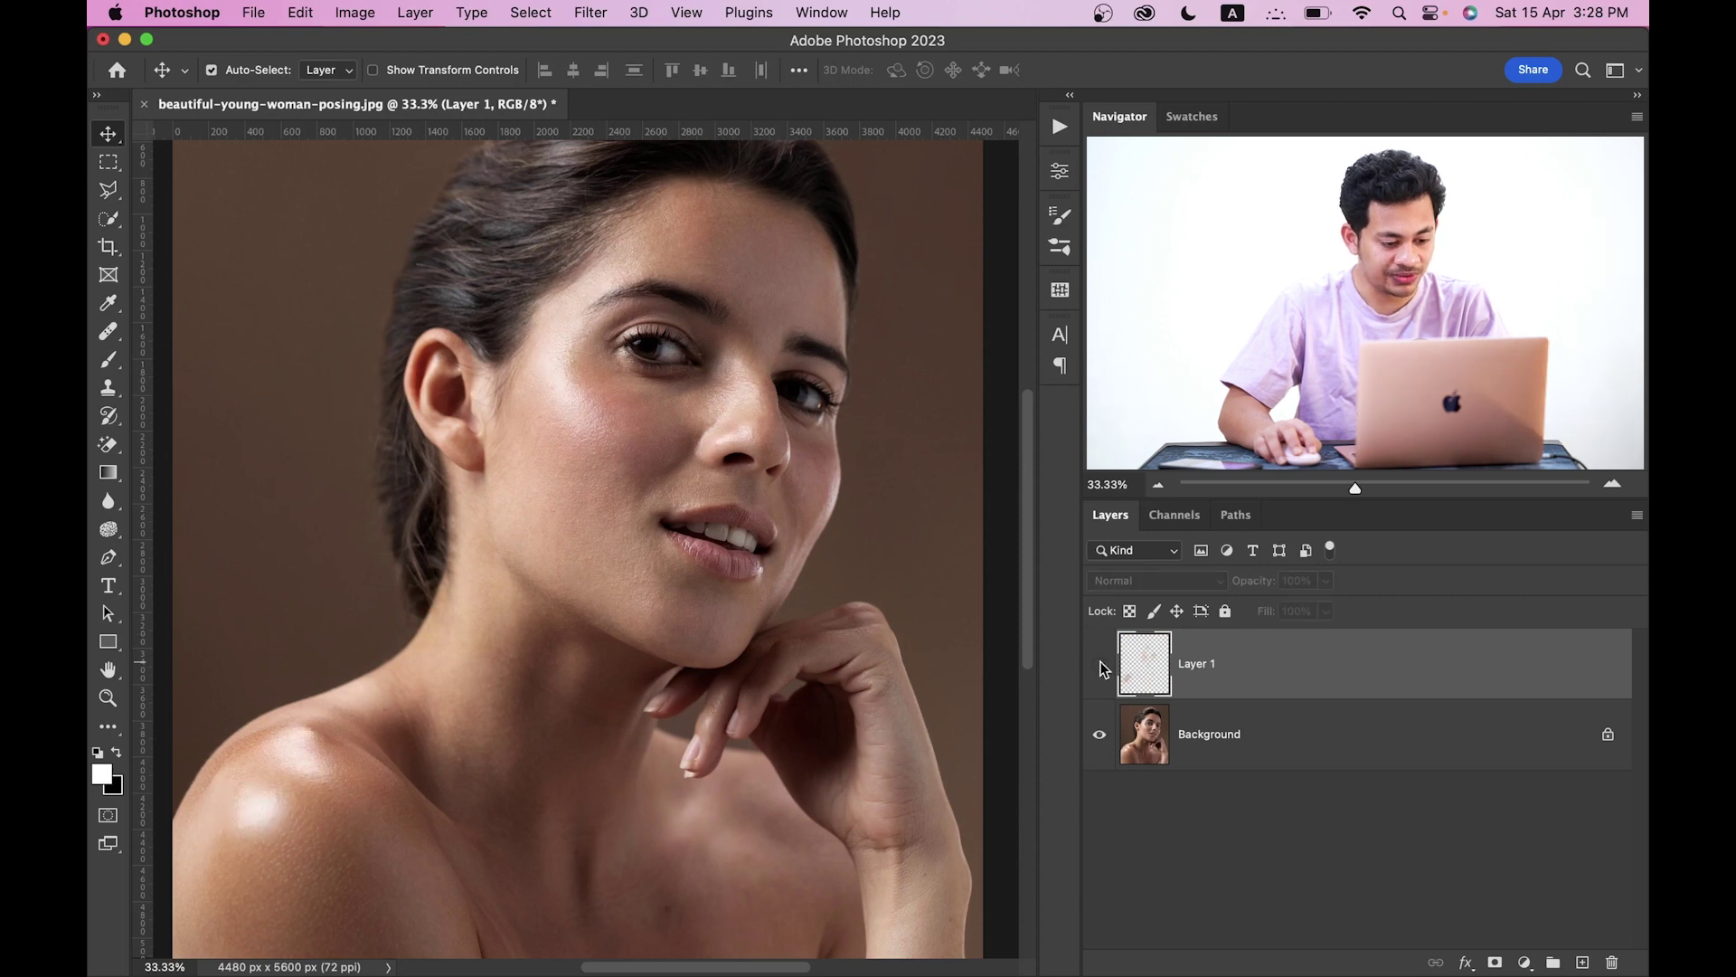
click(1101, 666)
click(1100, 667)
click(1101, 666)
click(1101, 666)
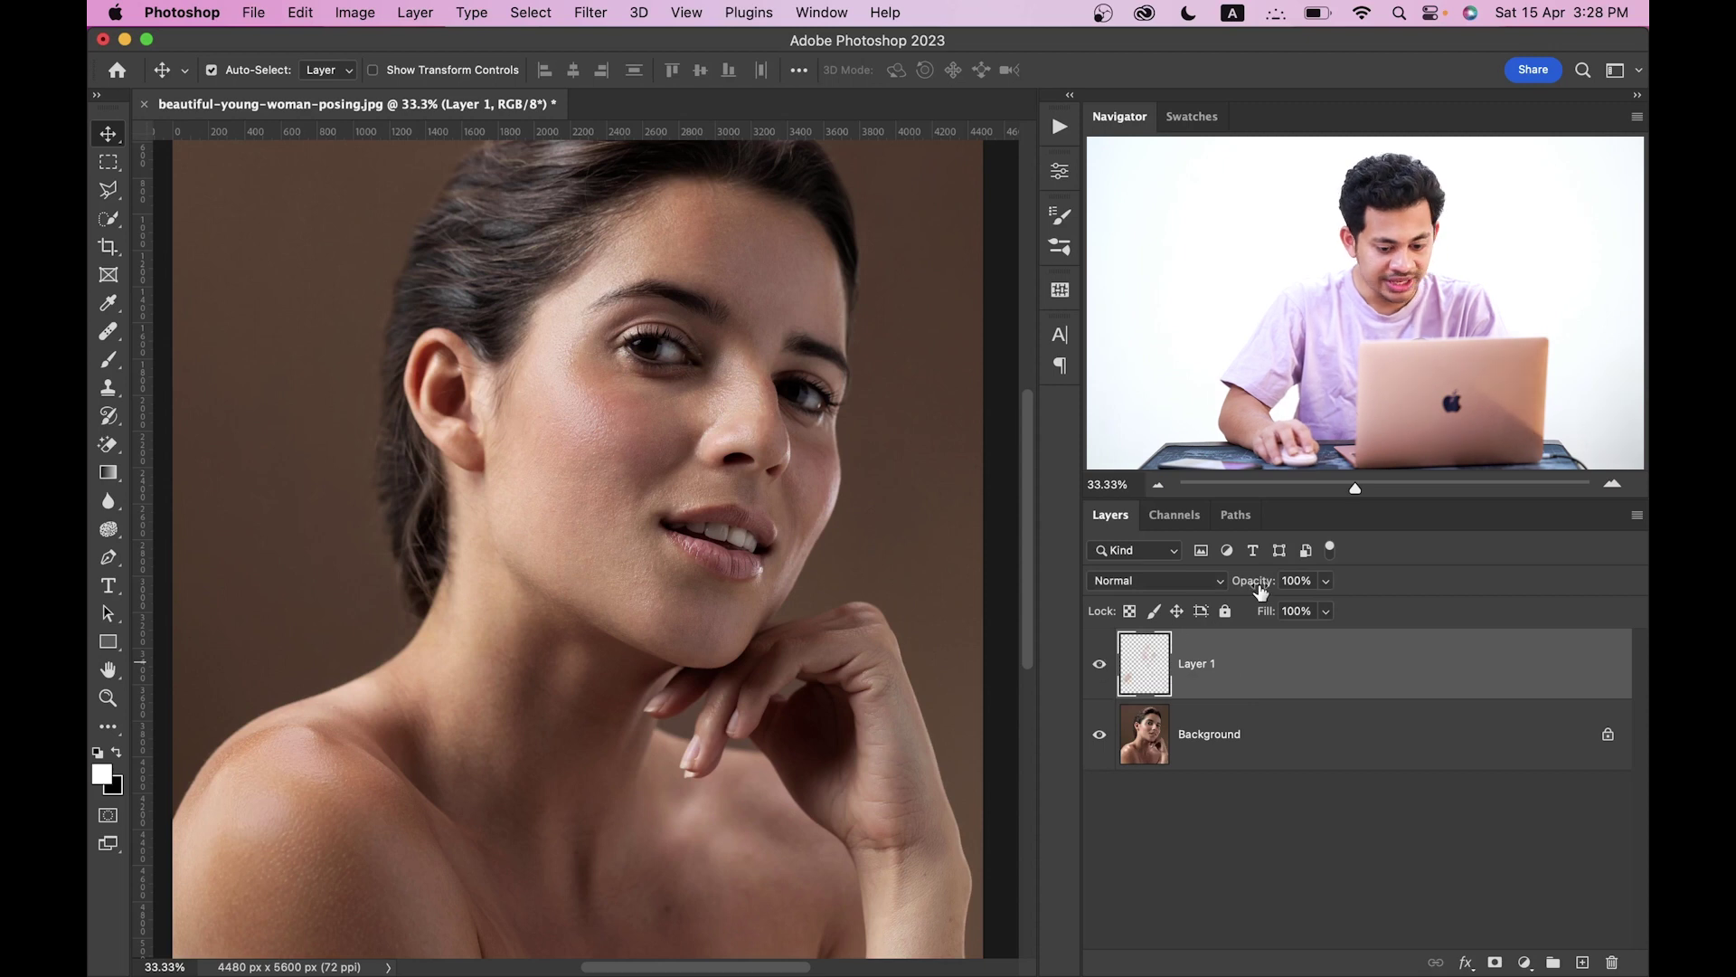
drag(1214, 589, 1348, 613)
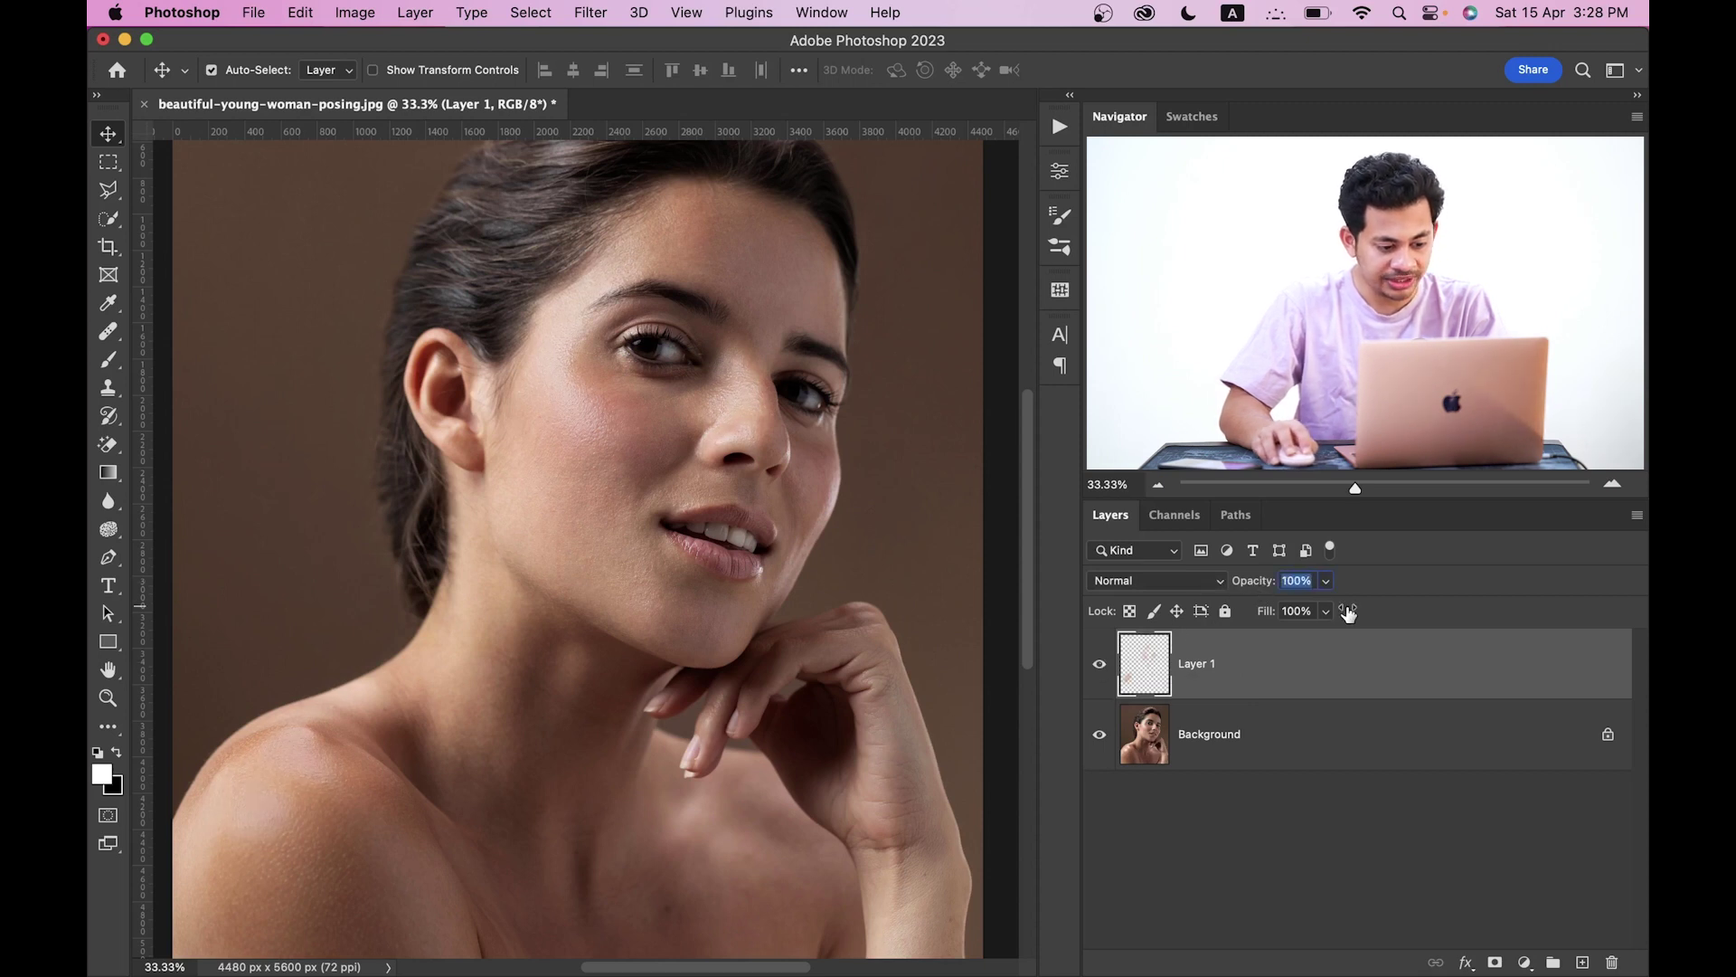
- Isolate Layer 1 and add a black (000000) Solid Color fill layer between it and the Background
alt+click(1098, 666)
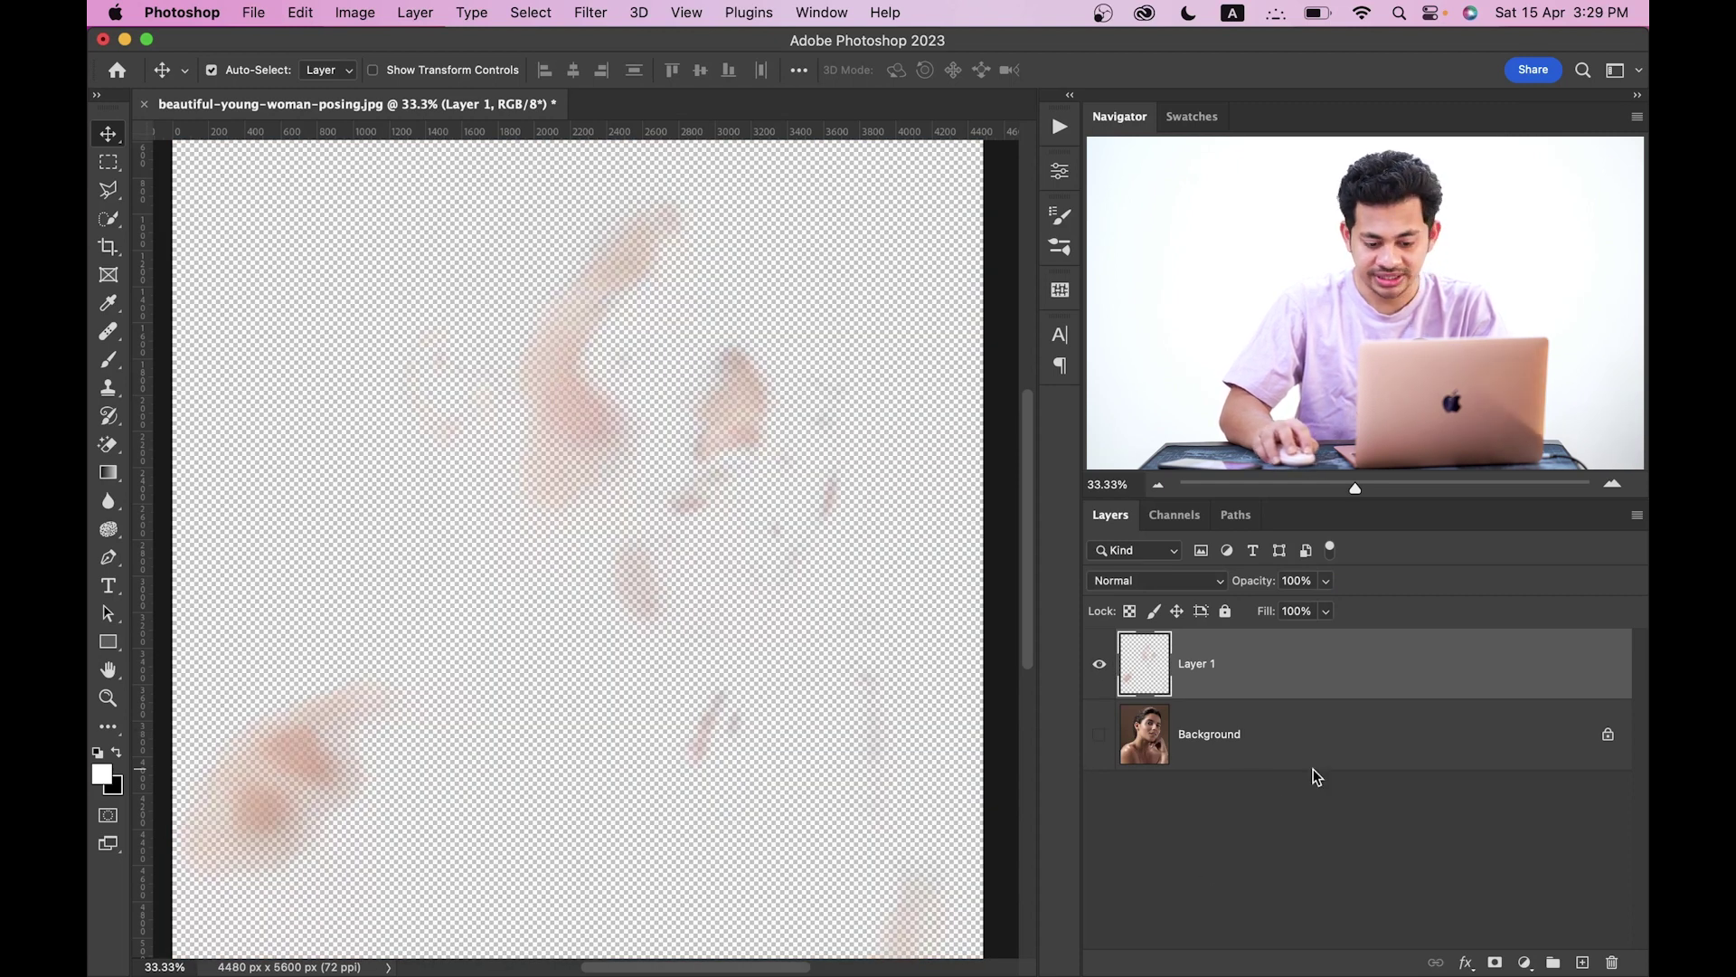
click(1348, 737)
click(1524, 961)
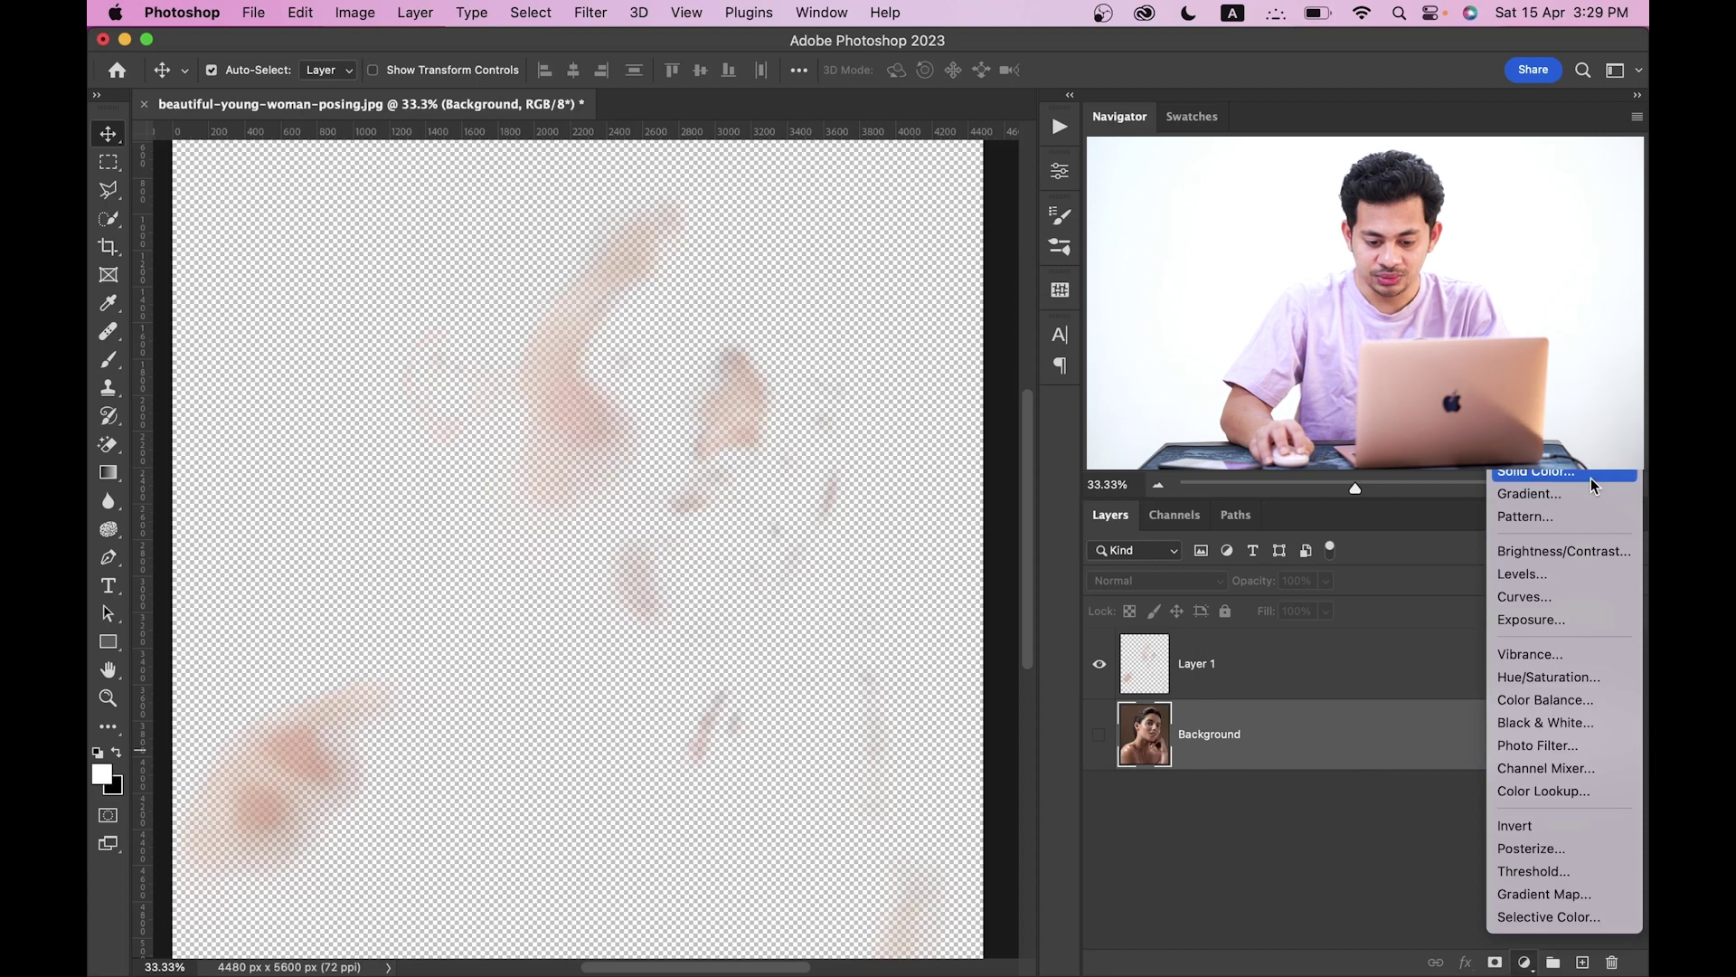
click(1521, 475)
drag(892, 574, 868, 724)
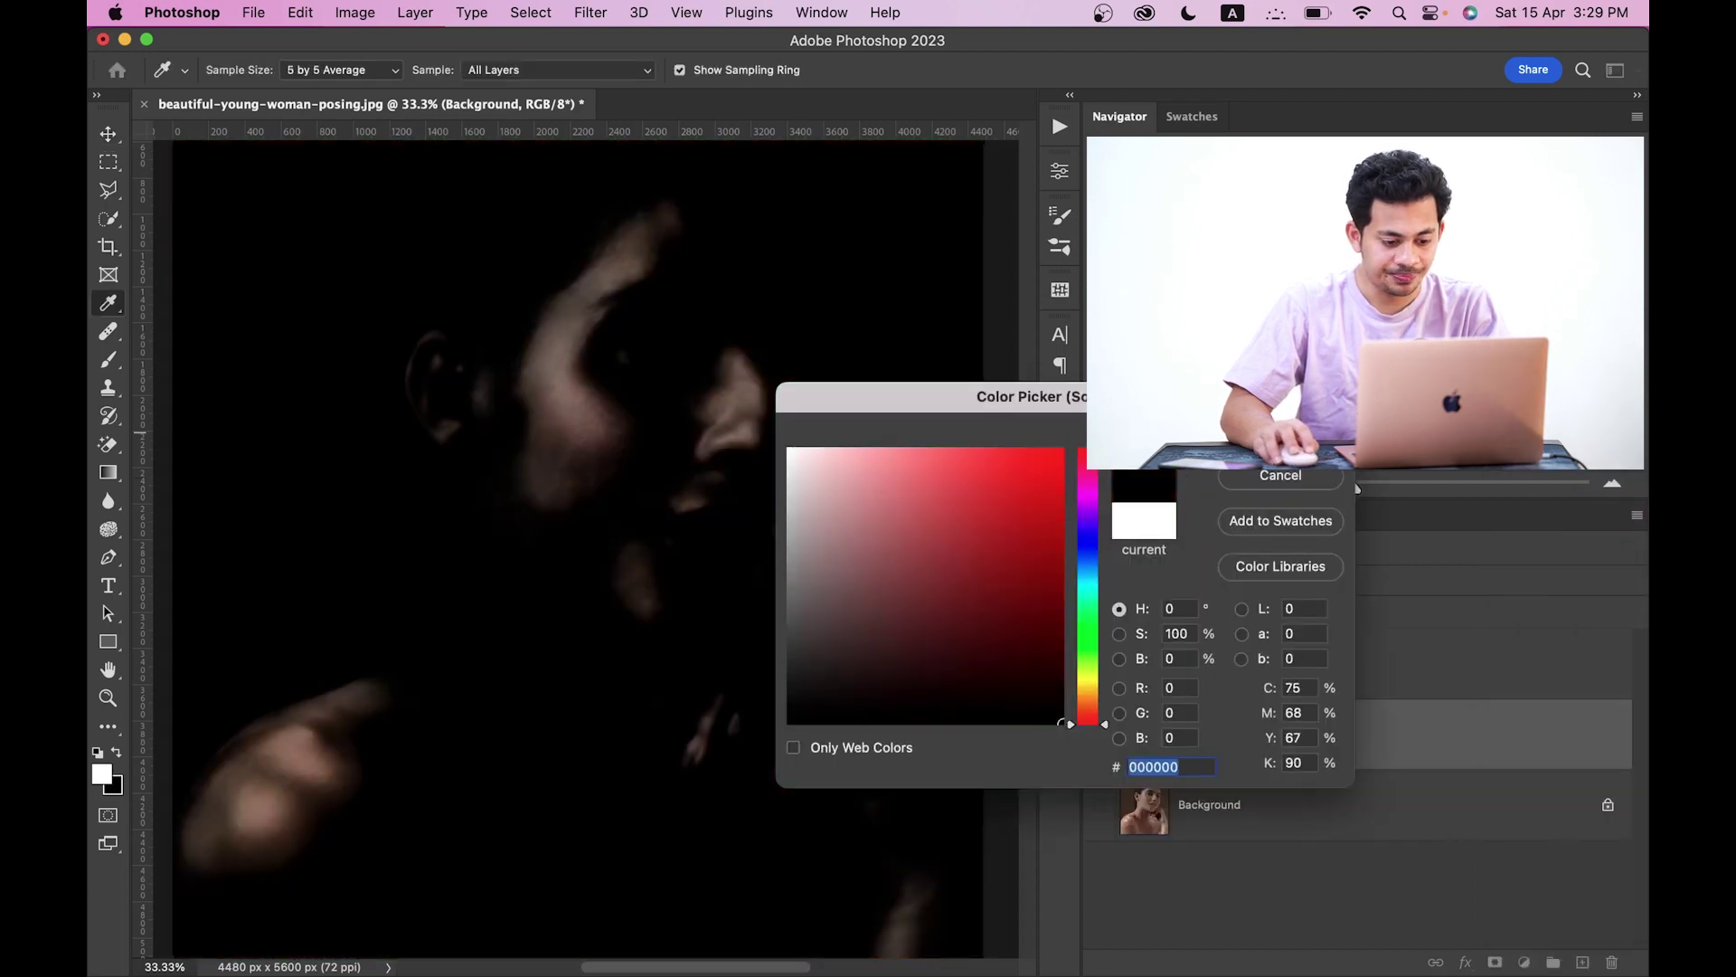
key(Return)
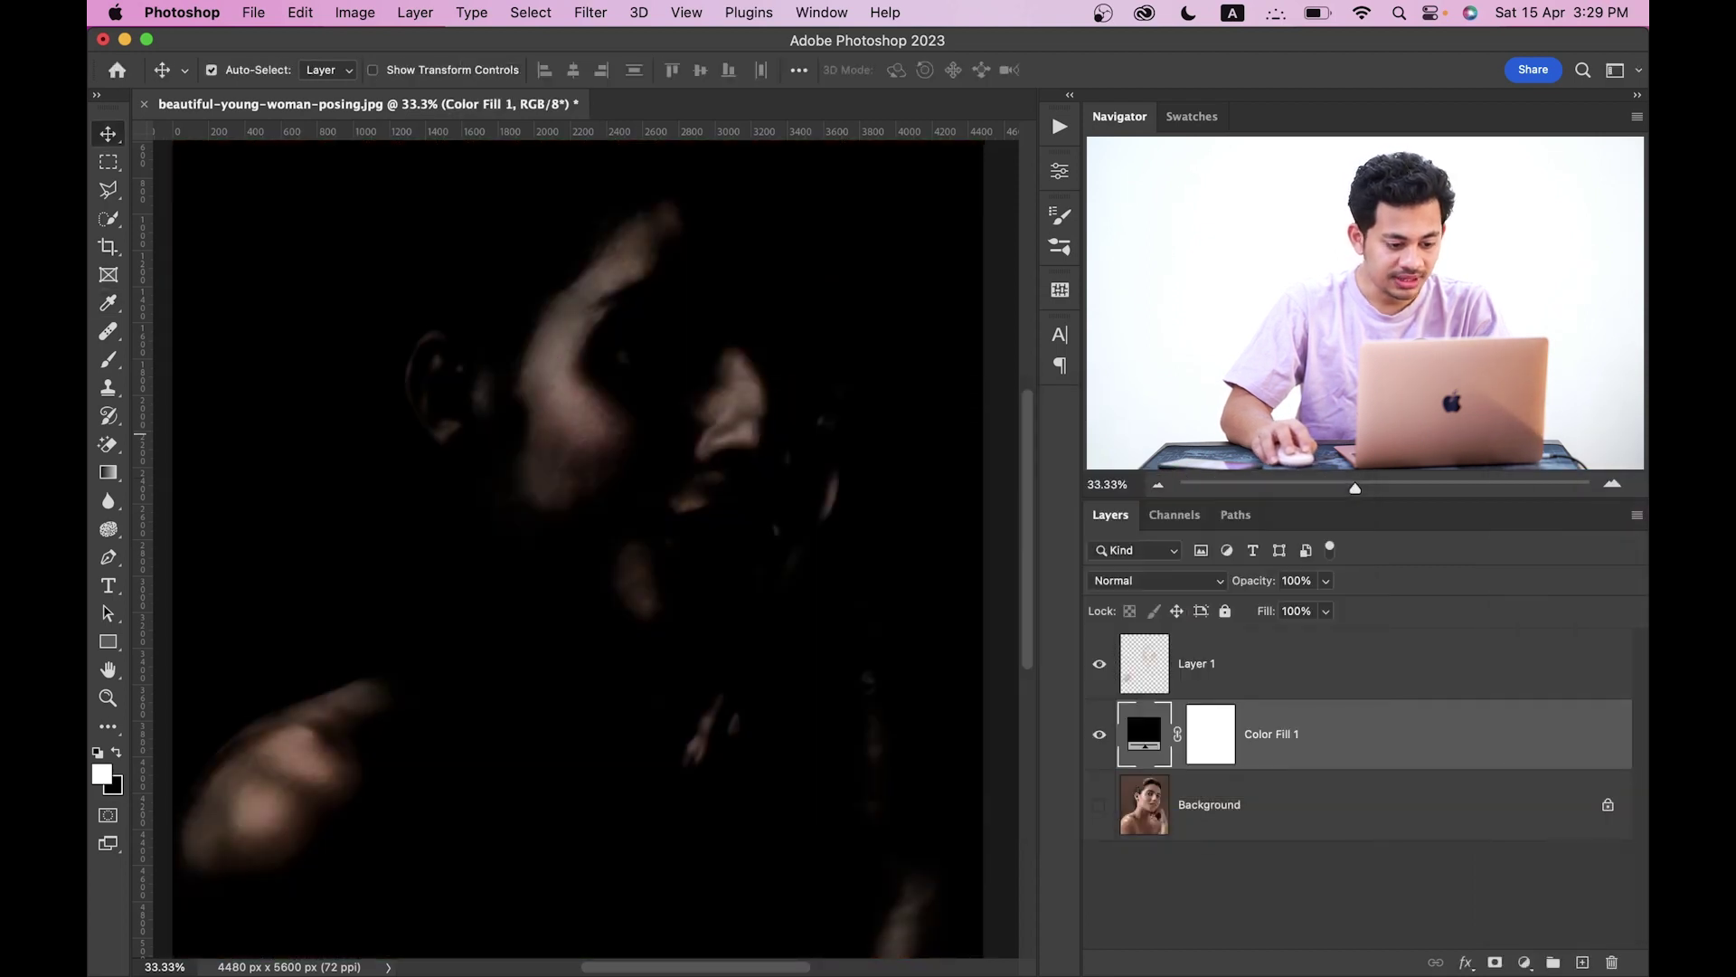
- Change the Color Fill 1 layer from black to white to examine the retouched patches on Layer 1
double_click(1144, 733)
drag(990, 697, 649, 339)
key(Return)
key(v)
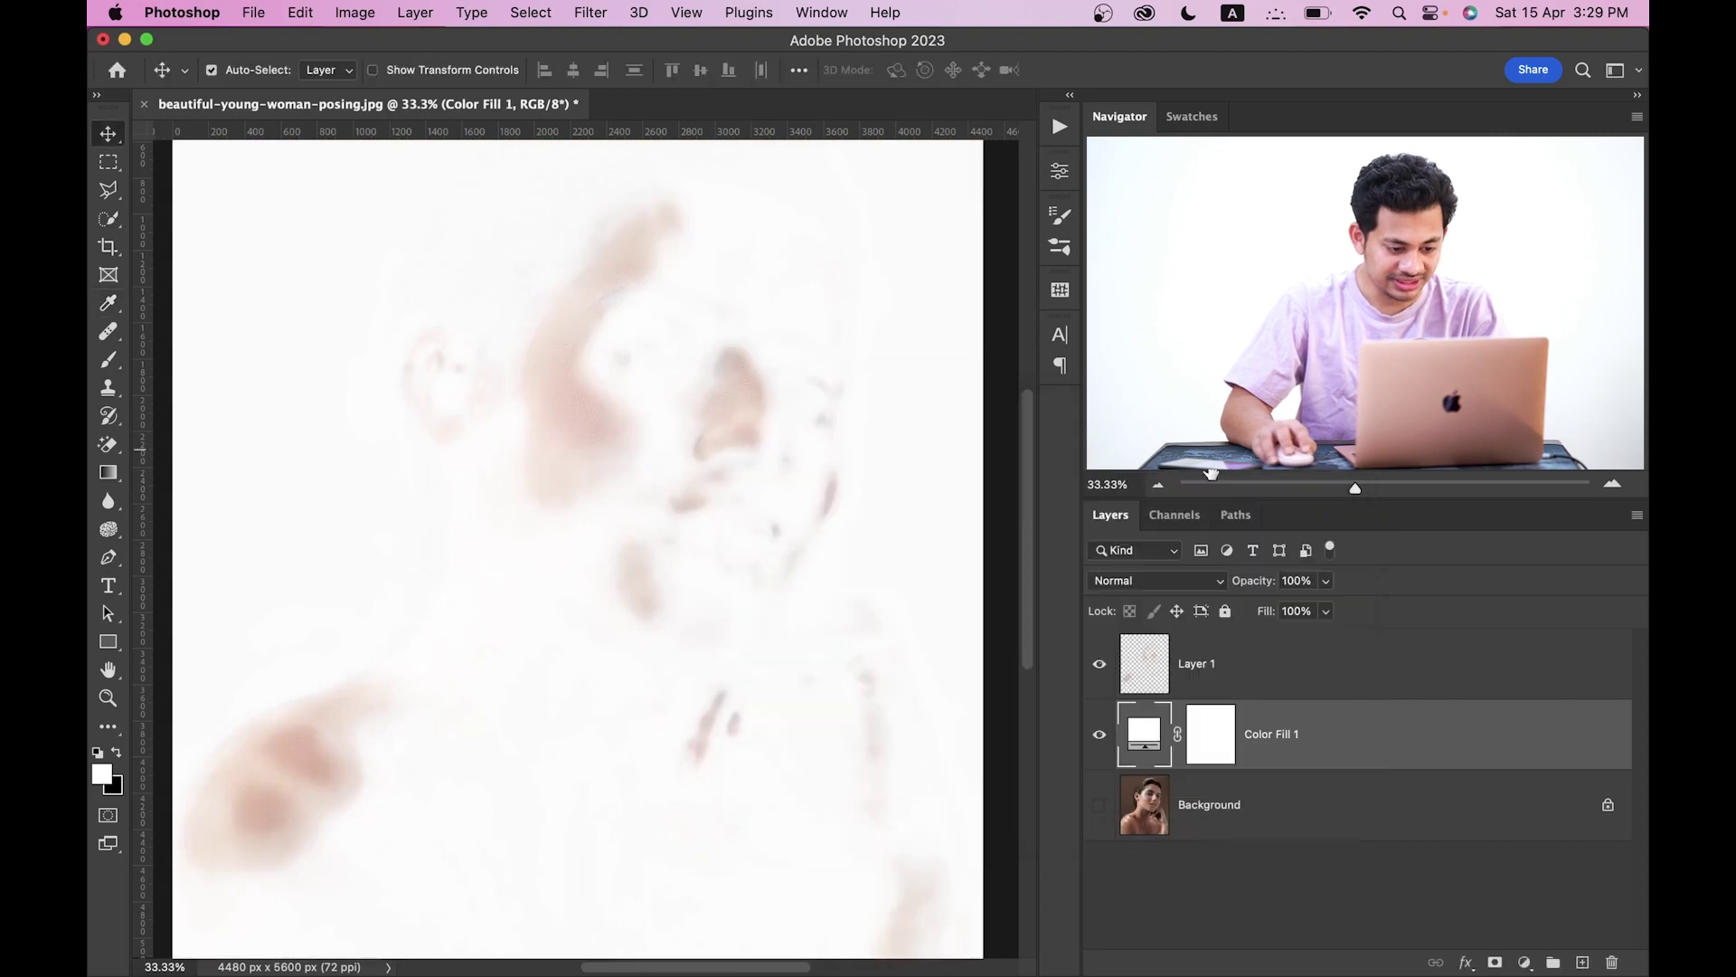
scroll(717, 430, down, 2)
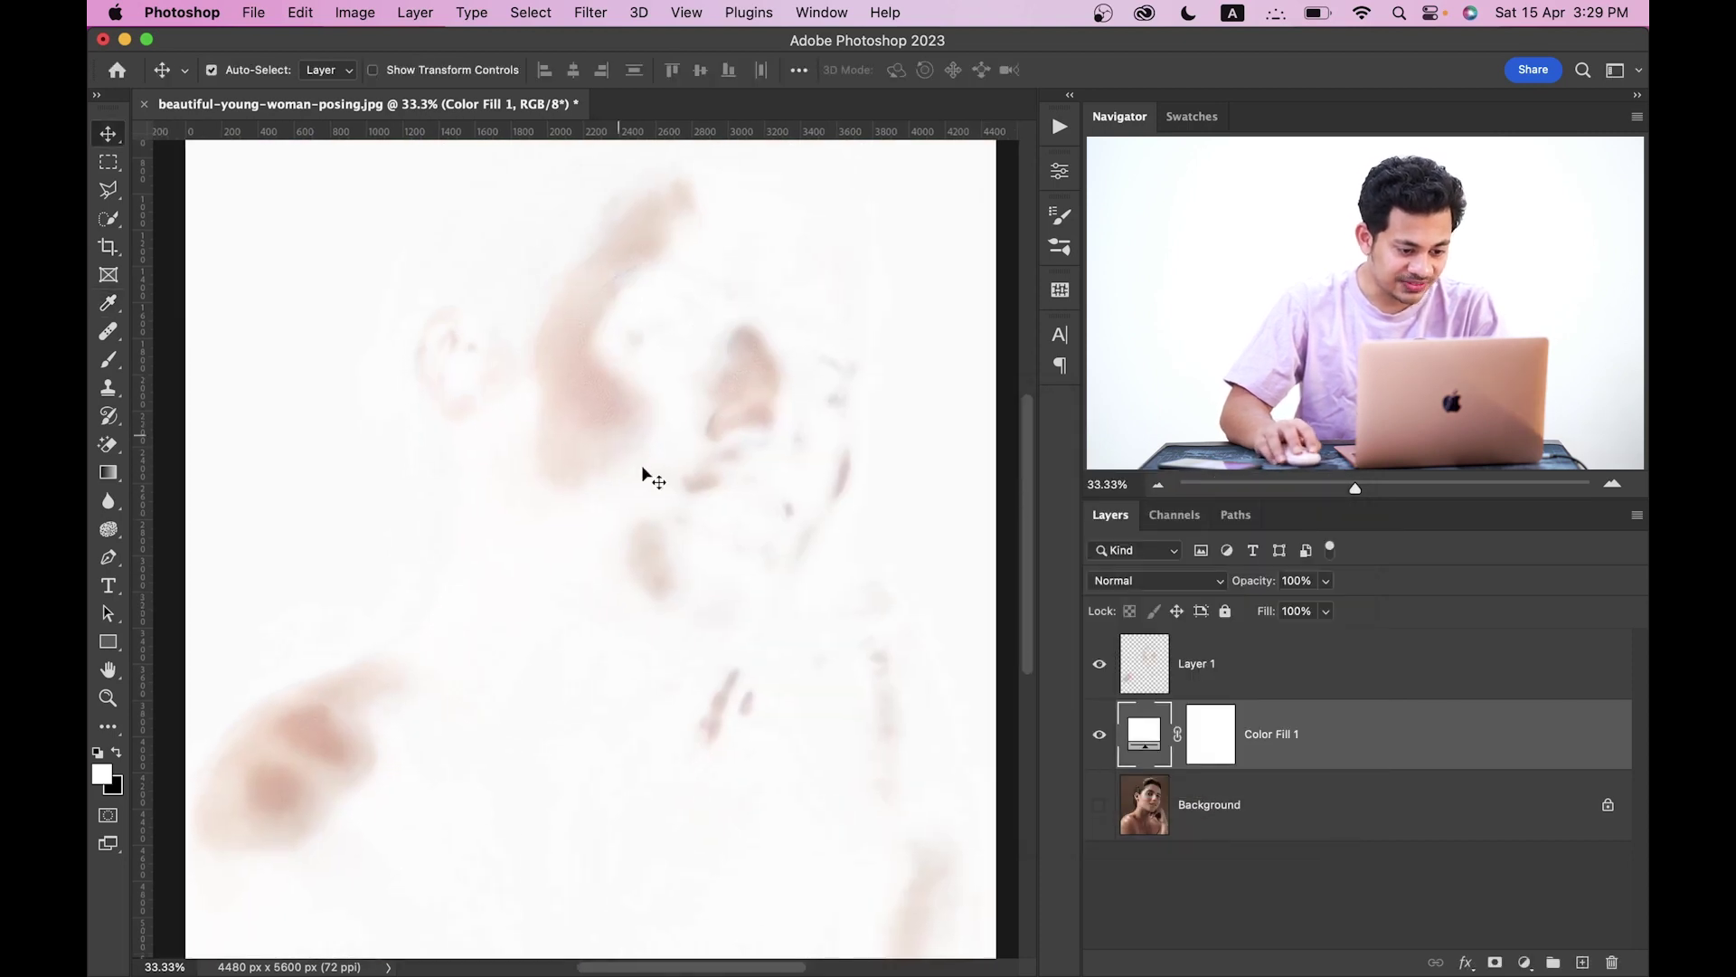
scroll(326, 737, down, 1)
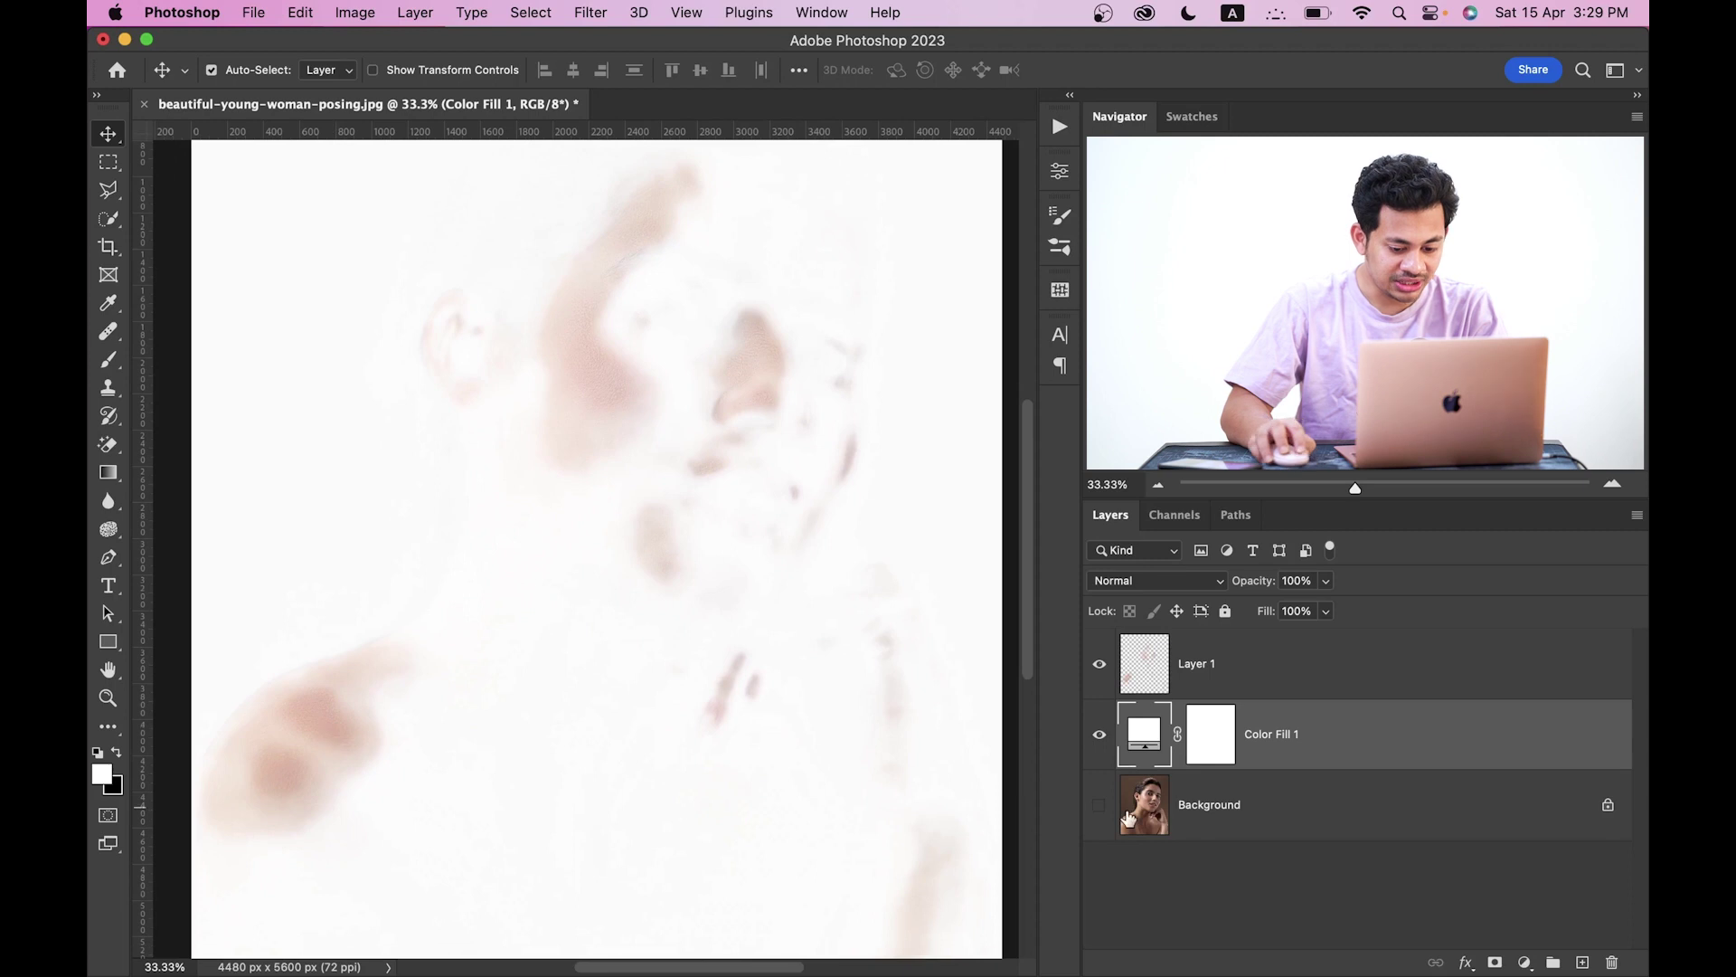
- Select Layer 1, then hide Color Fill 1 and show the Background to compare the portrait with and without Layer 1
click(1201, 664)
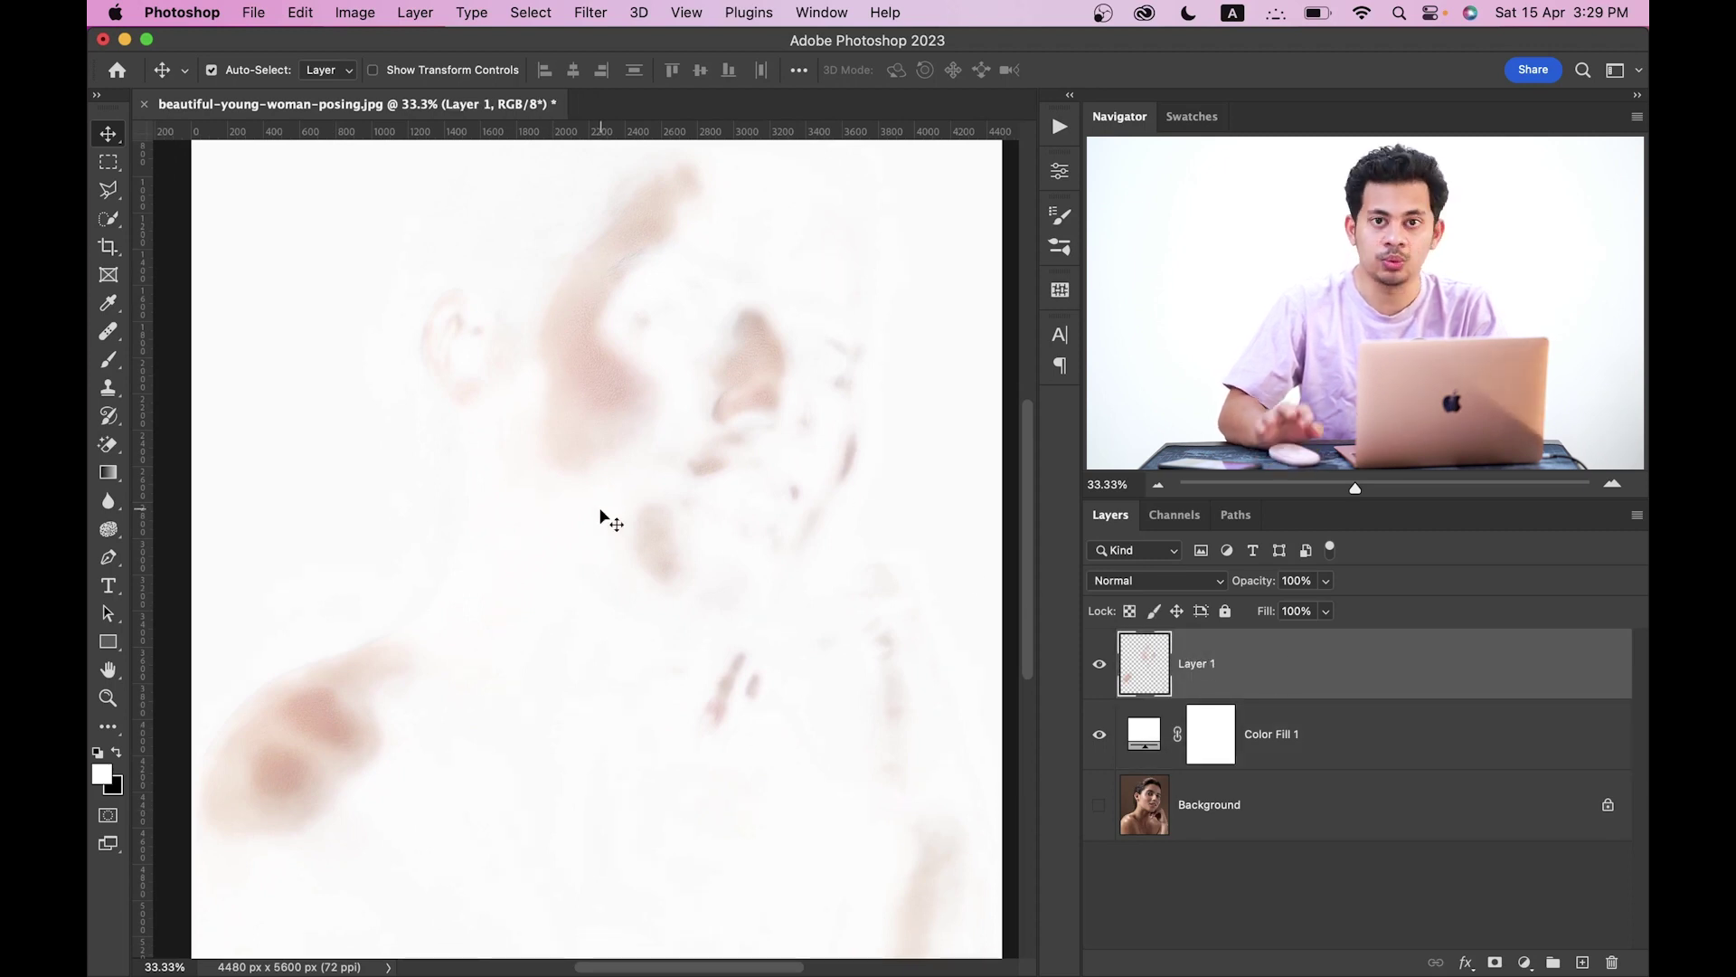
drag(667, 368, 645, 414)
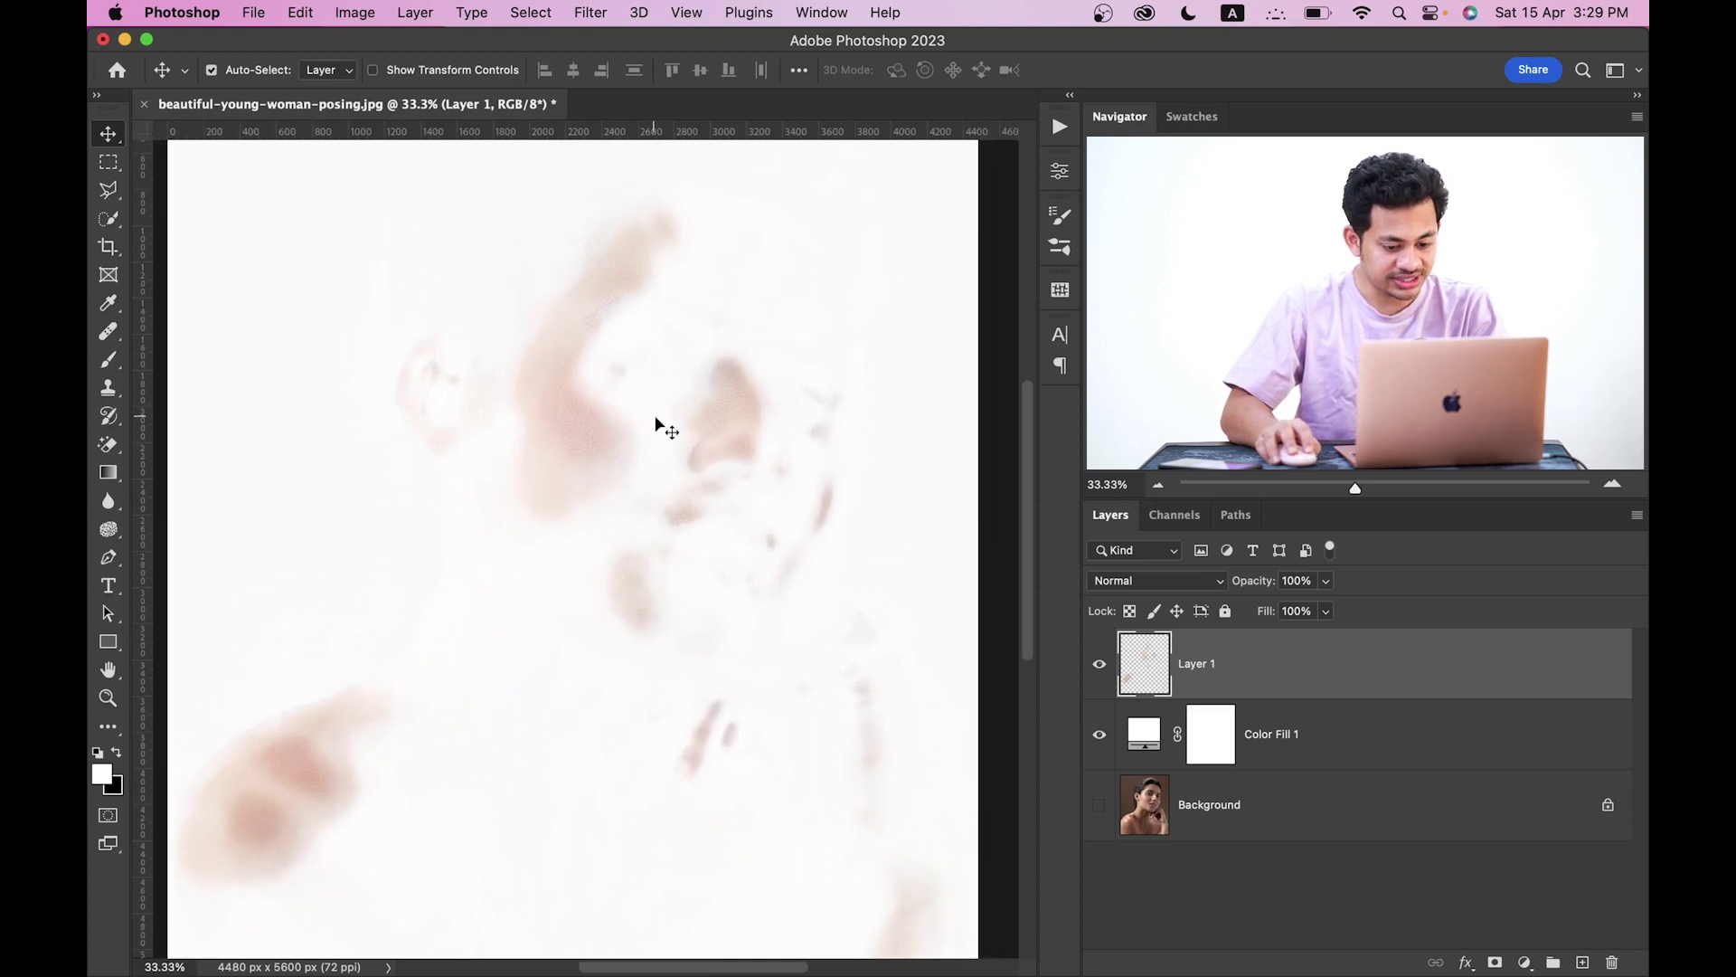
click(1098, 735)
click(1100, 804)
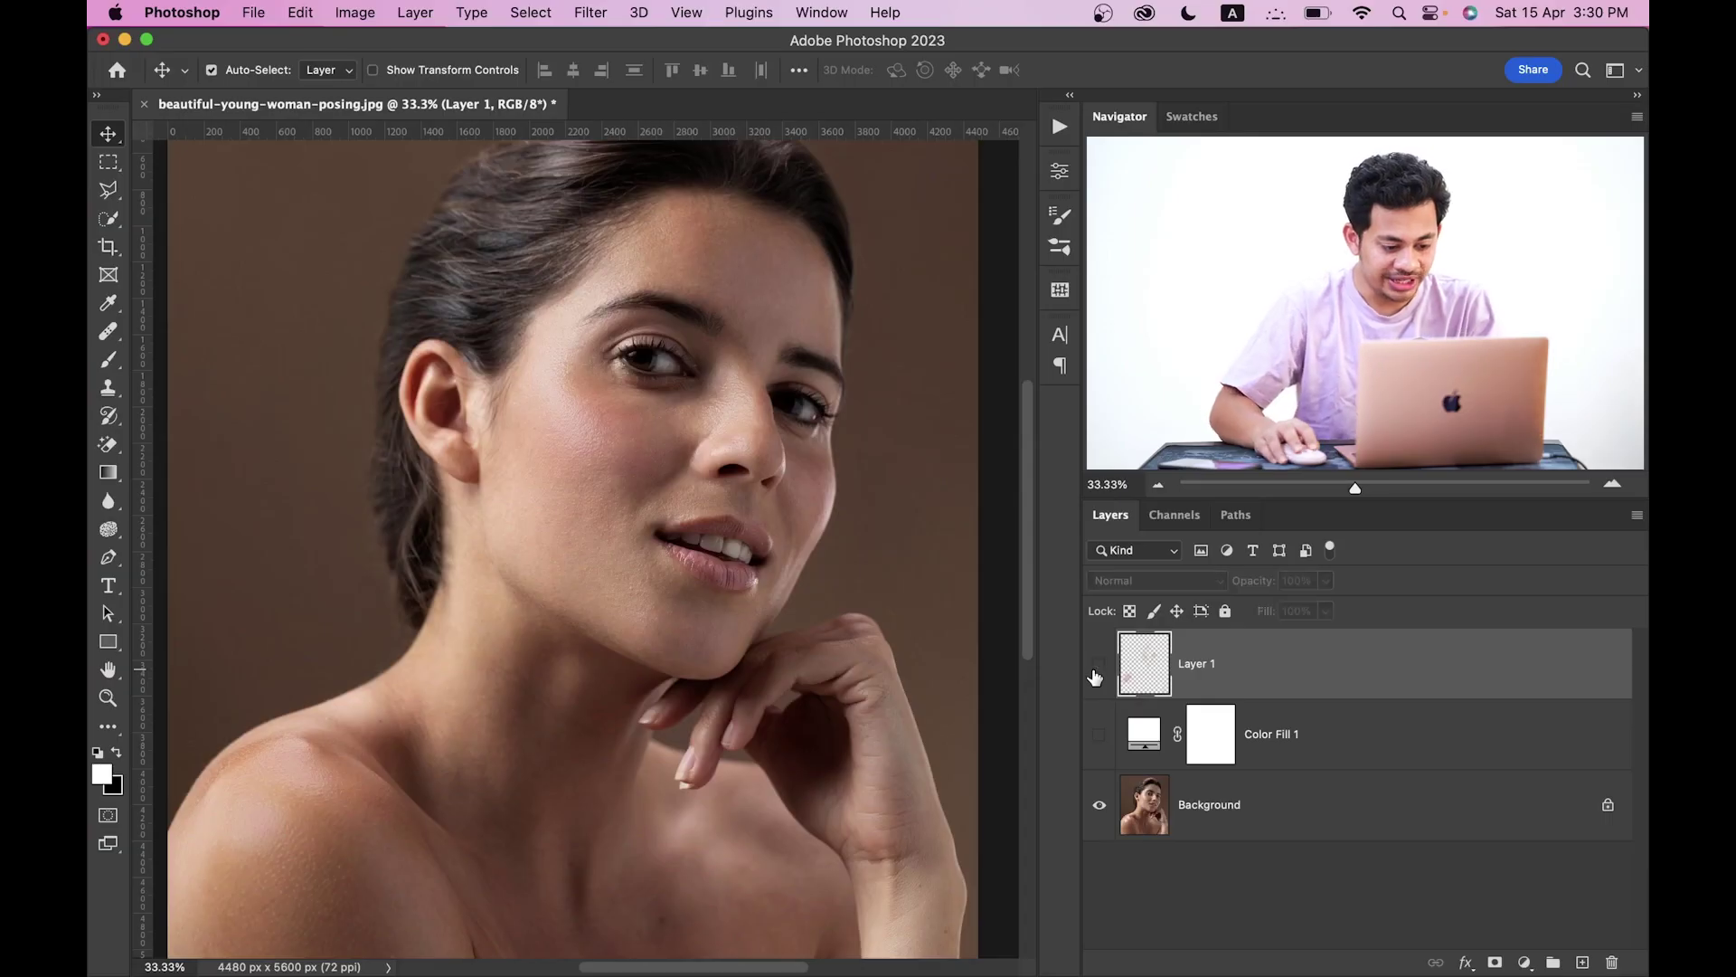
click(1096, 671)
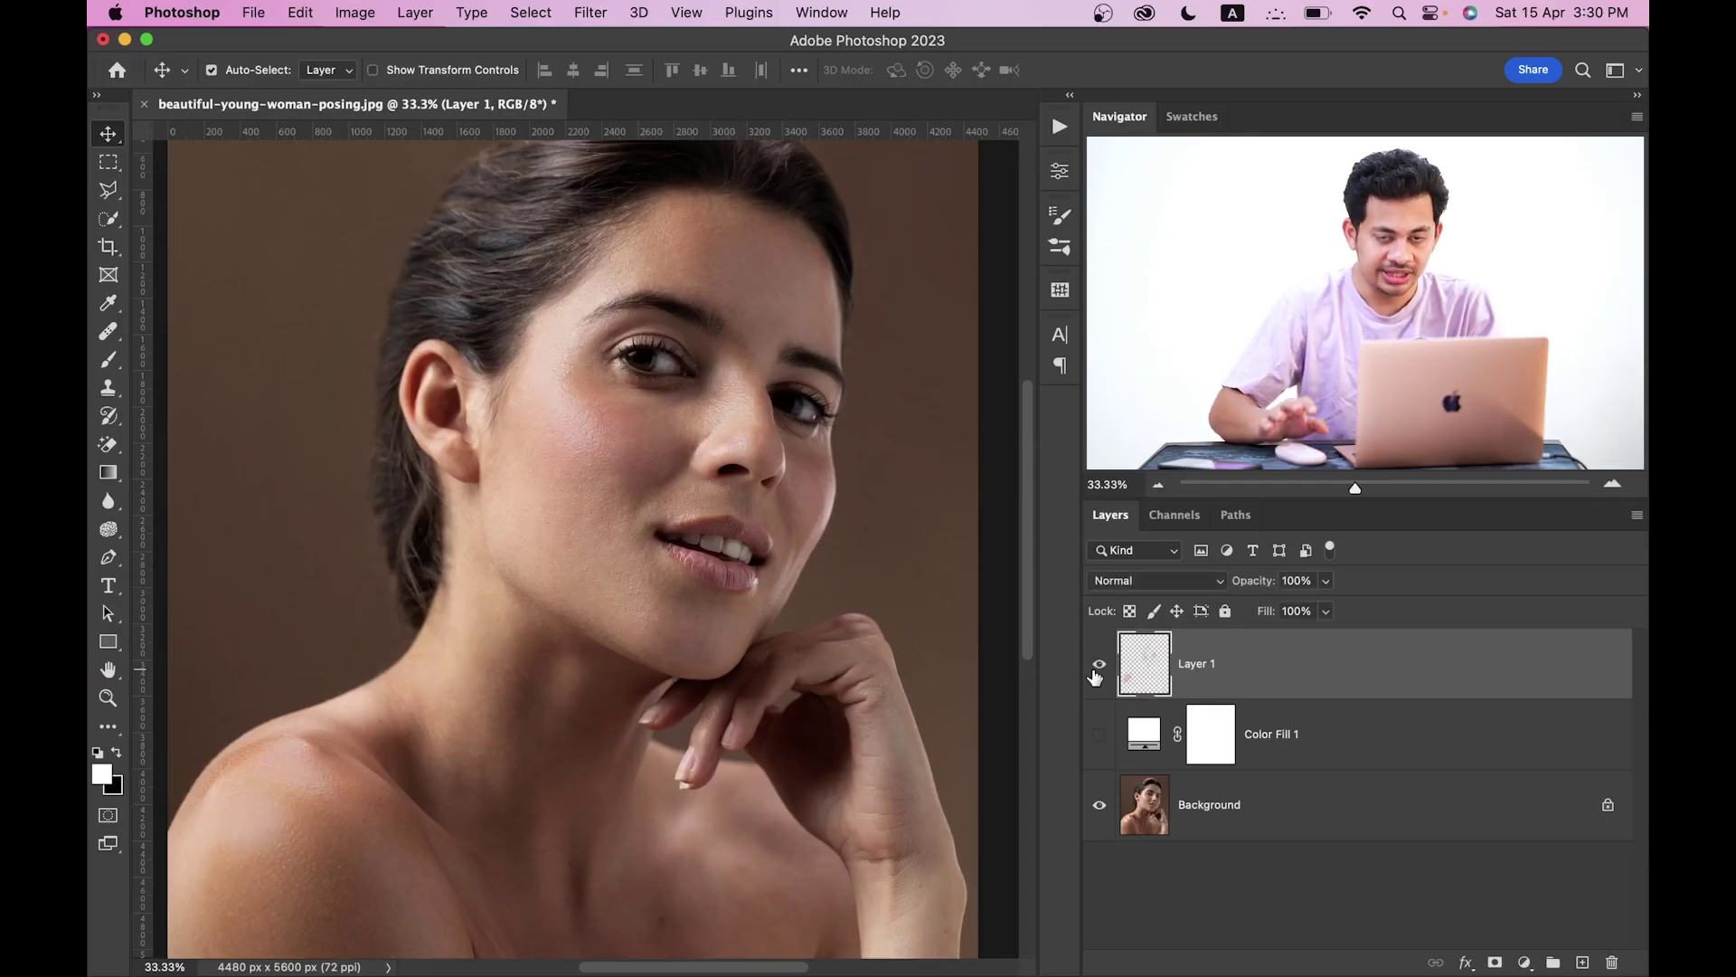